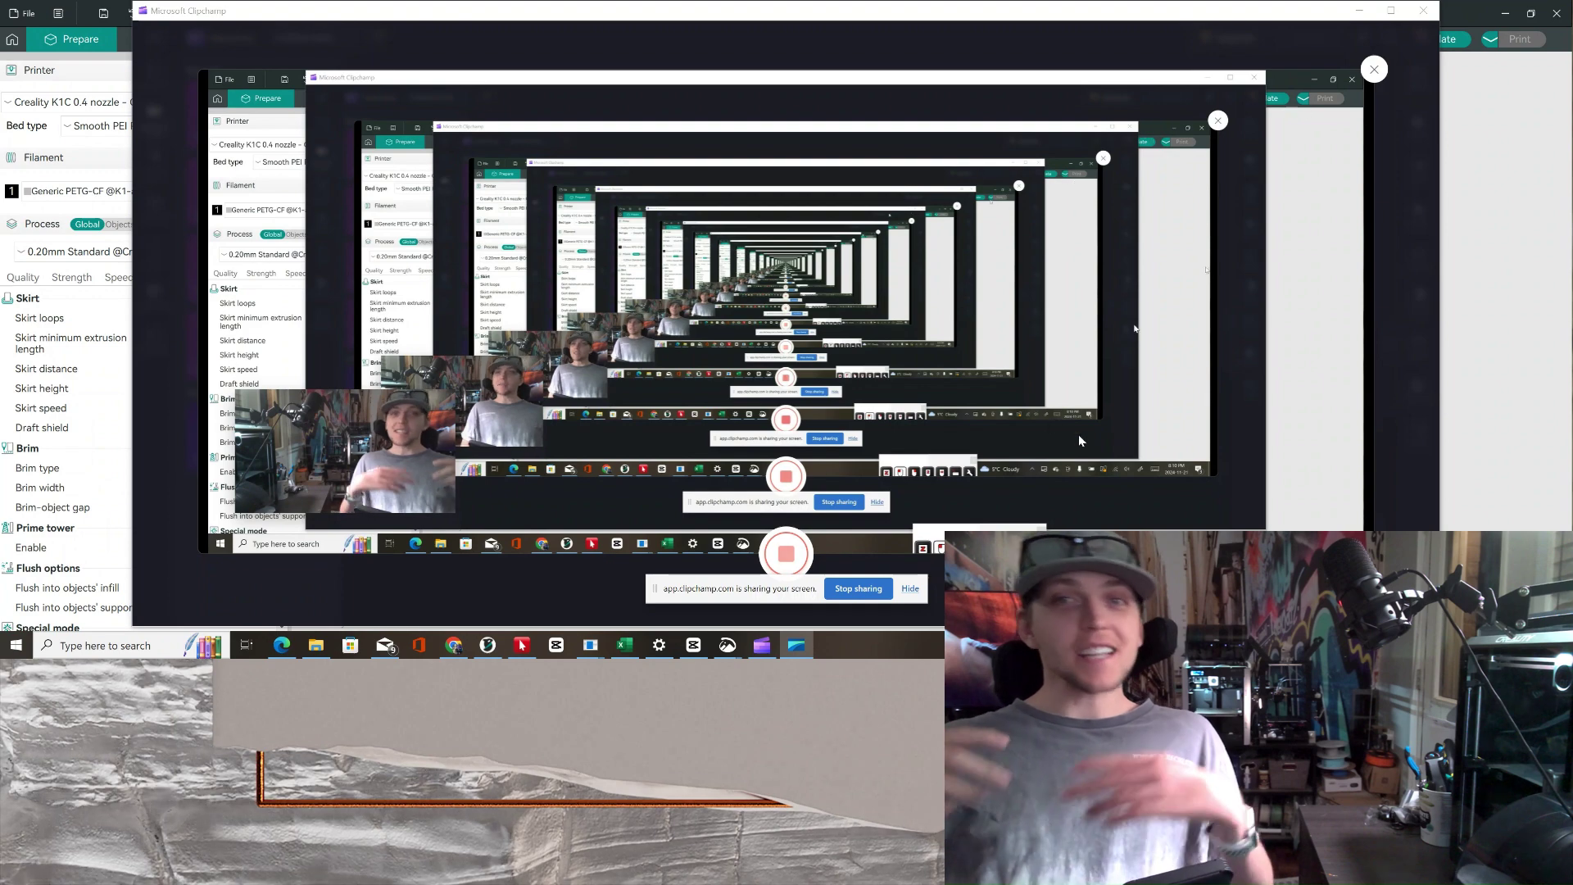
- Hide the Clipchamp window so the OrcaSlicer Prepare view with the K1C plate is in front
click(1357, 10)
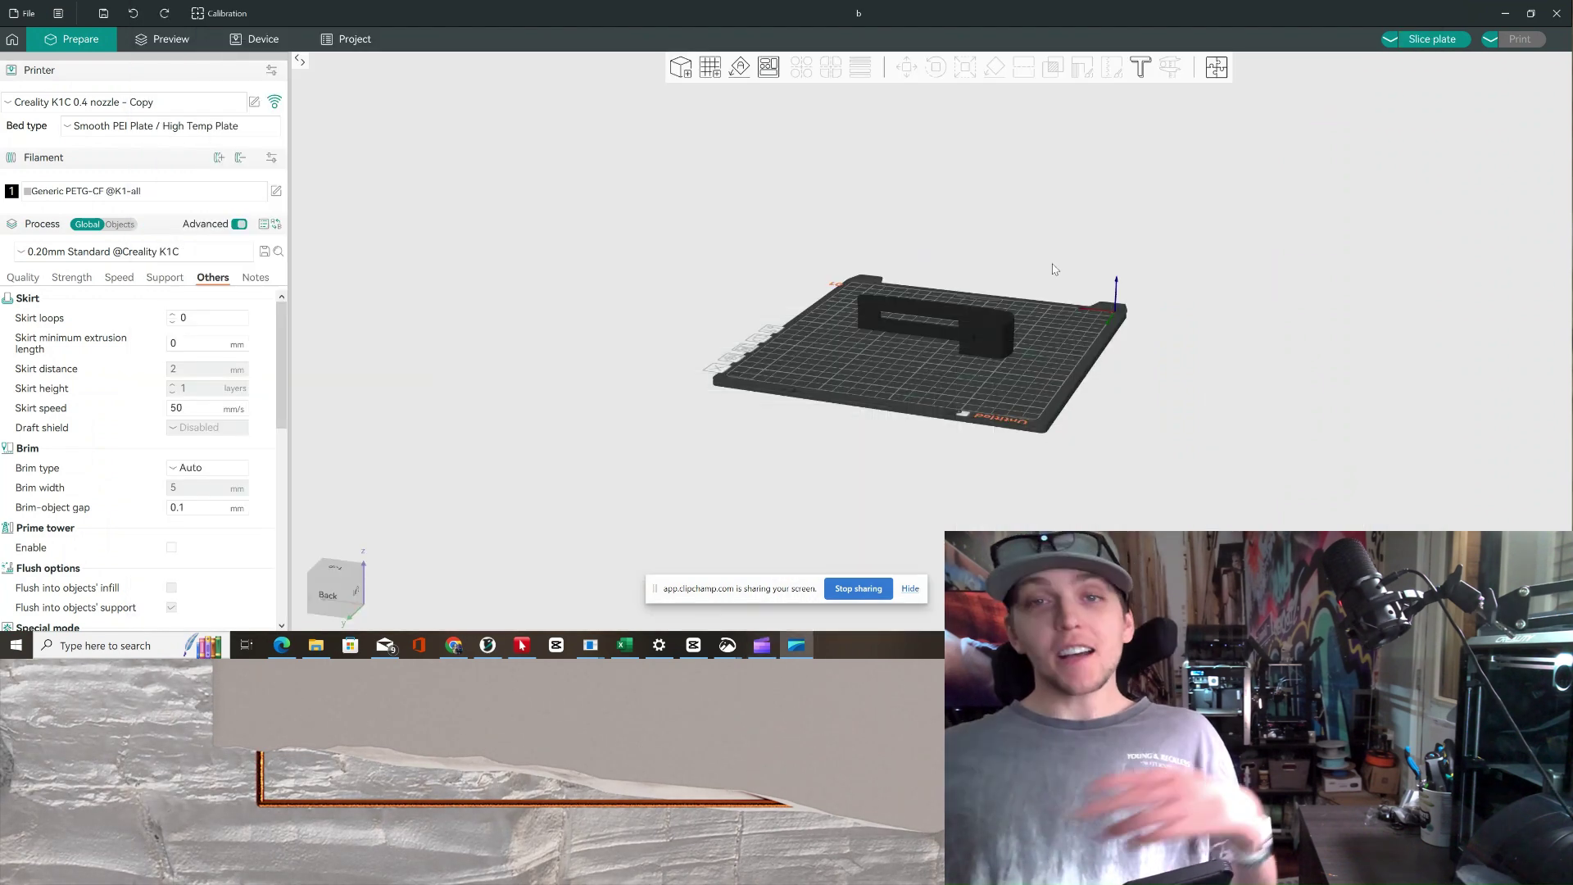
click(762, 645)
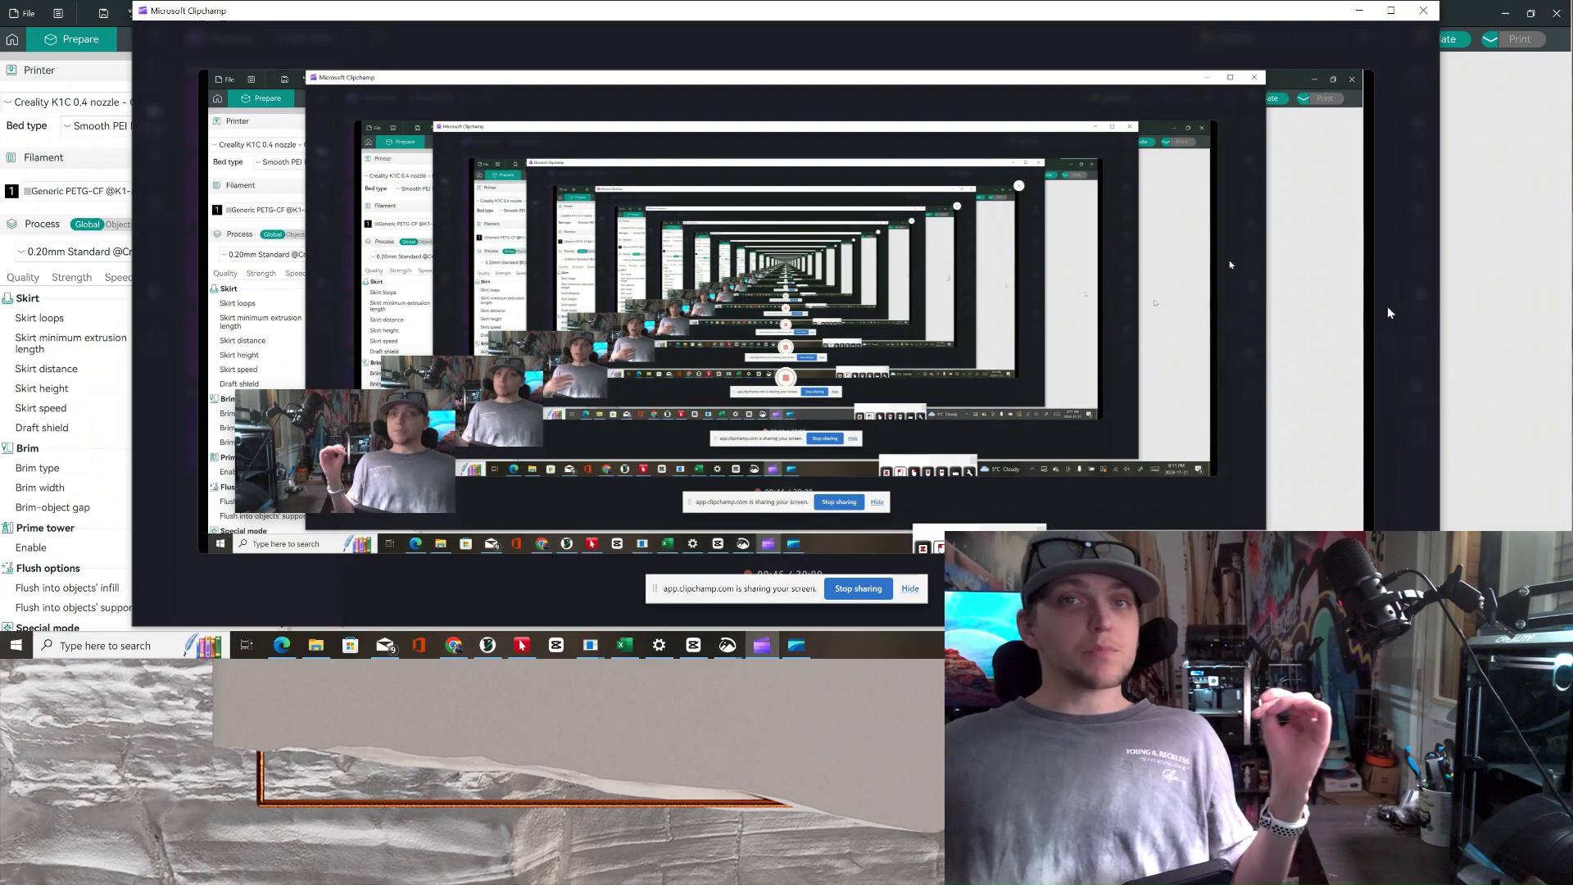
click(1543, 342)
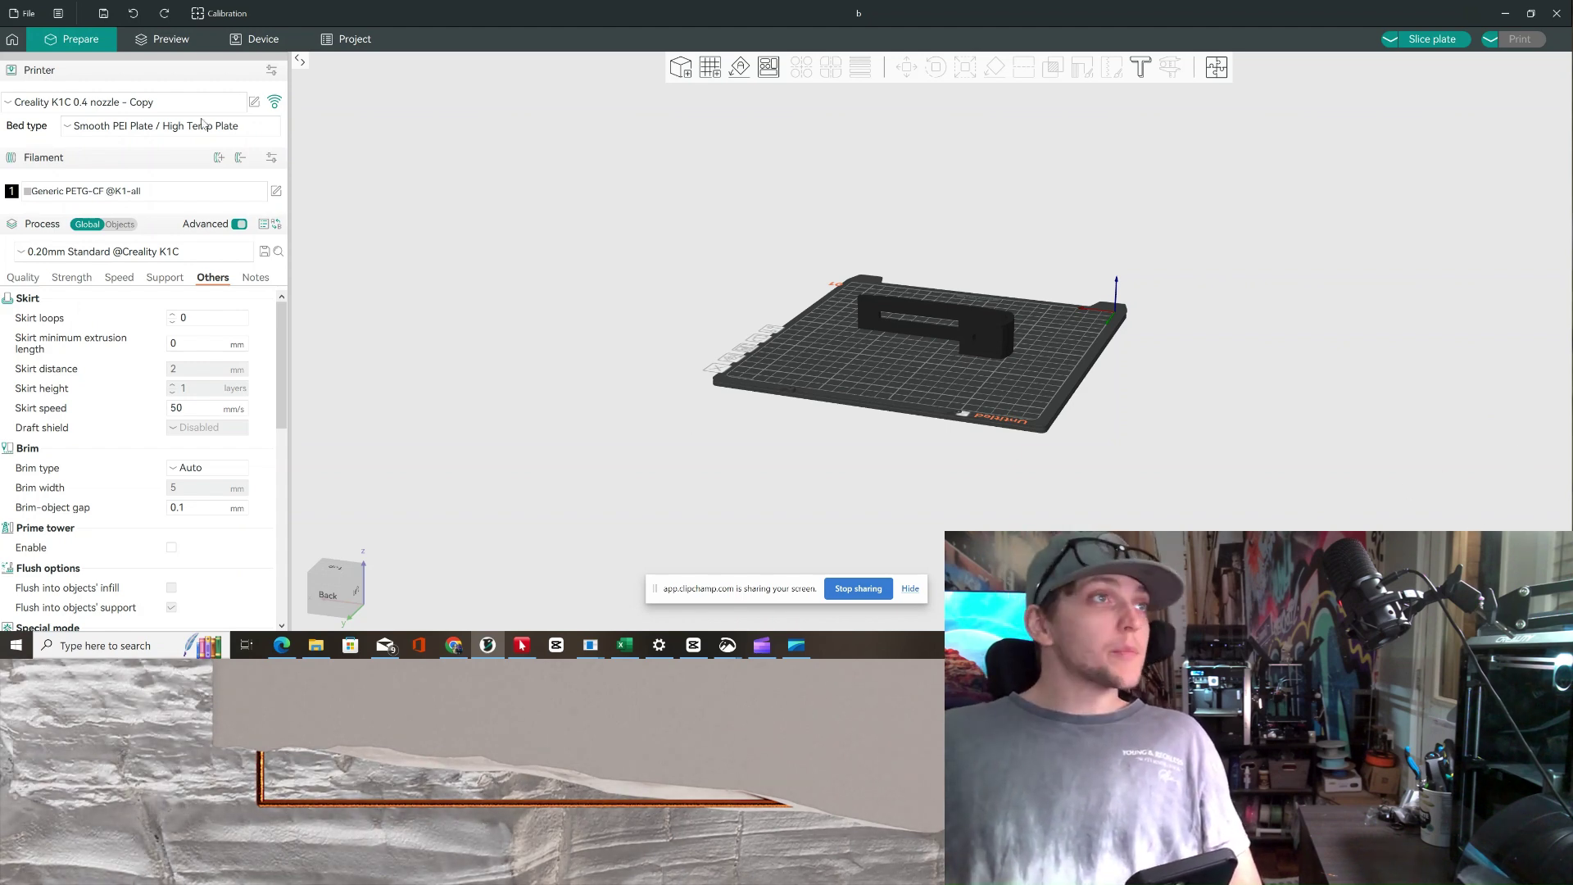
- Tick Creality K1C 0.4mm nozzle among the system printer presets and confirm
click(141, 104)
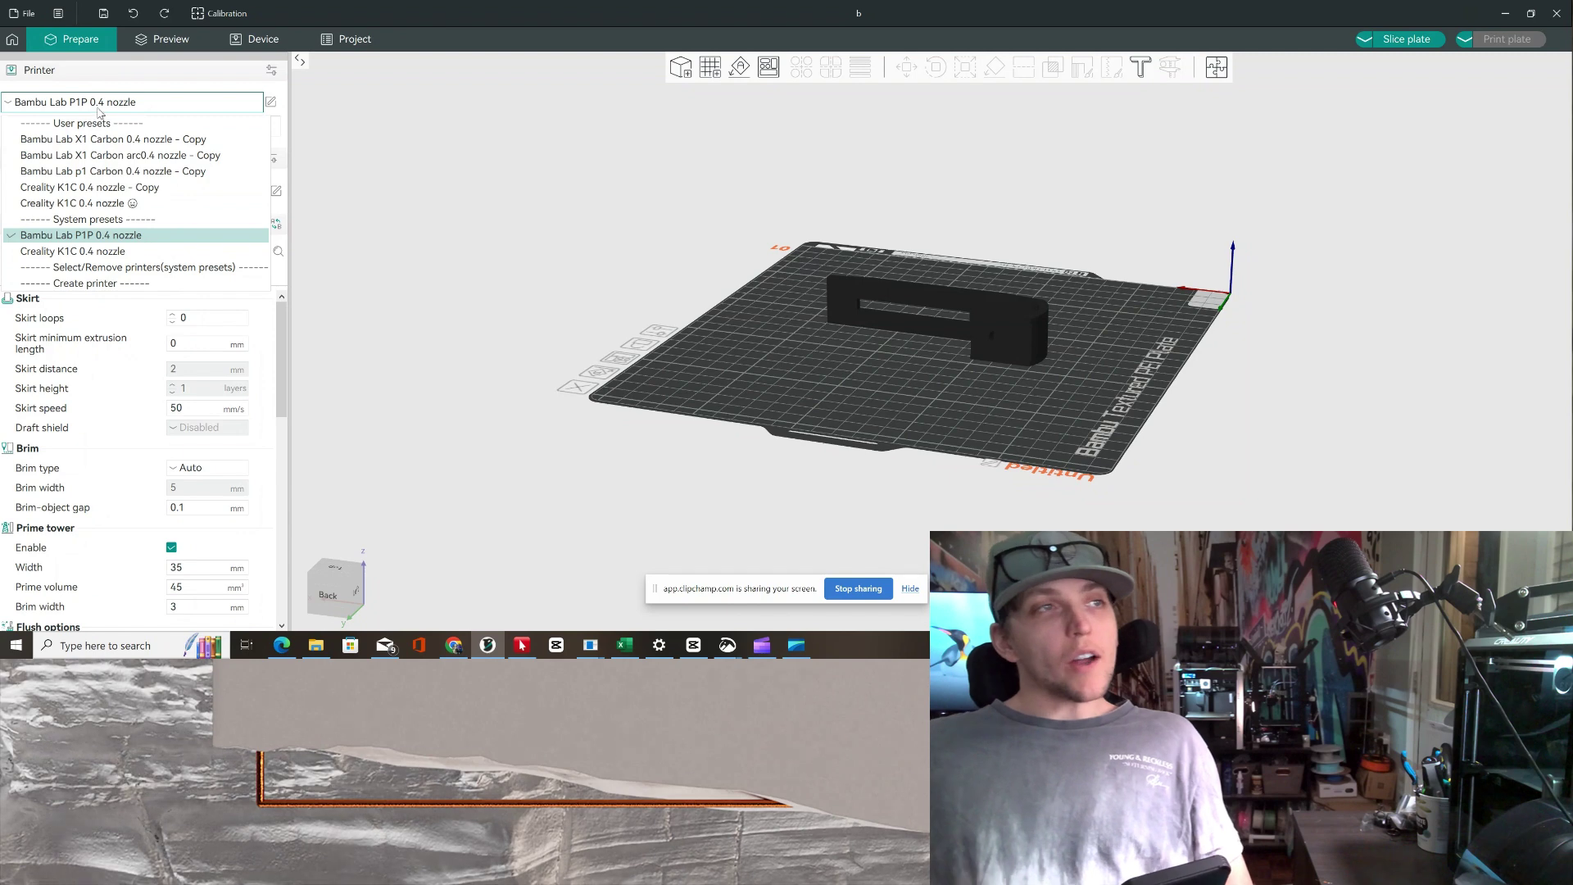
click(158, 264)
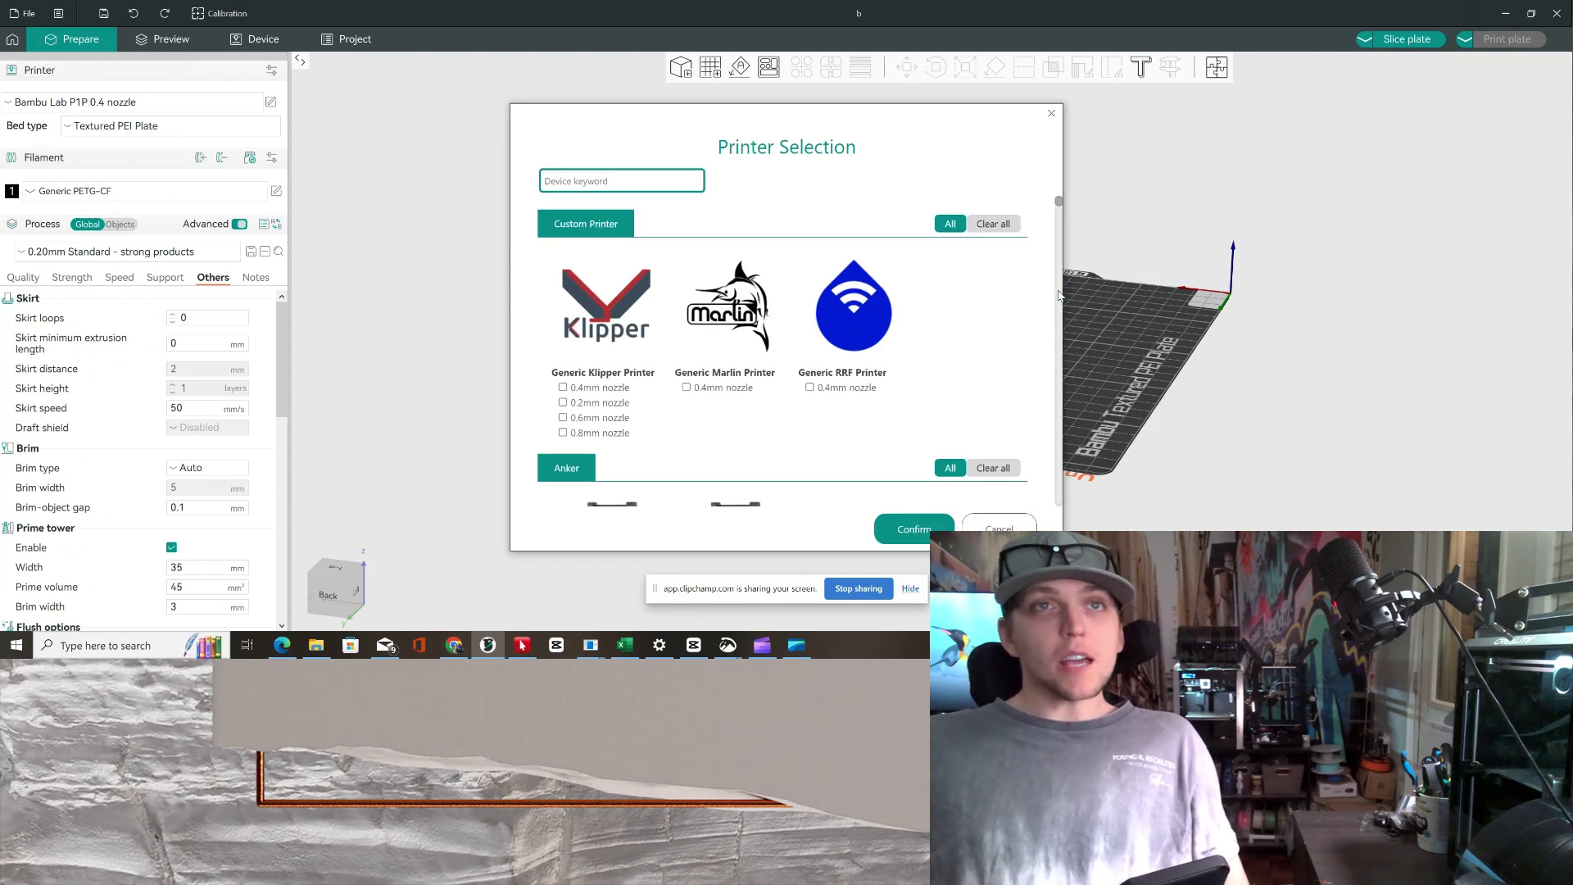
scroll(1057, 332, down, 3)
scroll(1058, 369, down, 5)
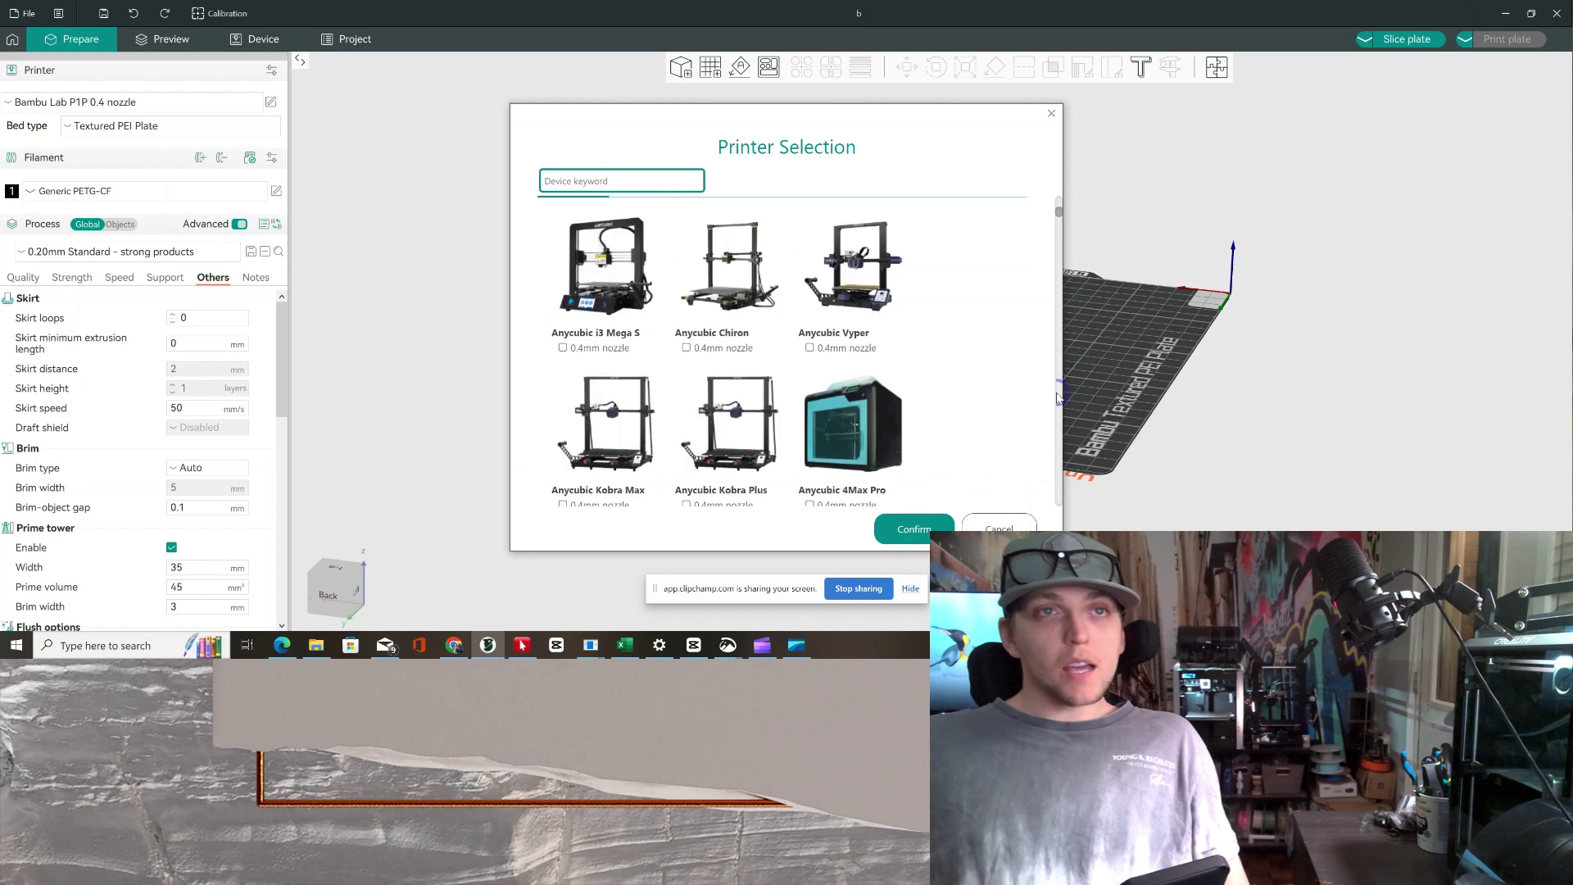
scroll(1057, 428, down, 5)
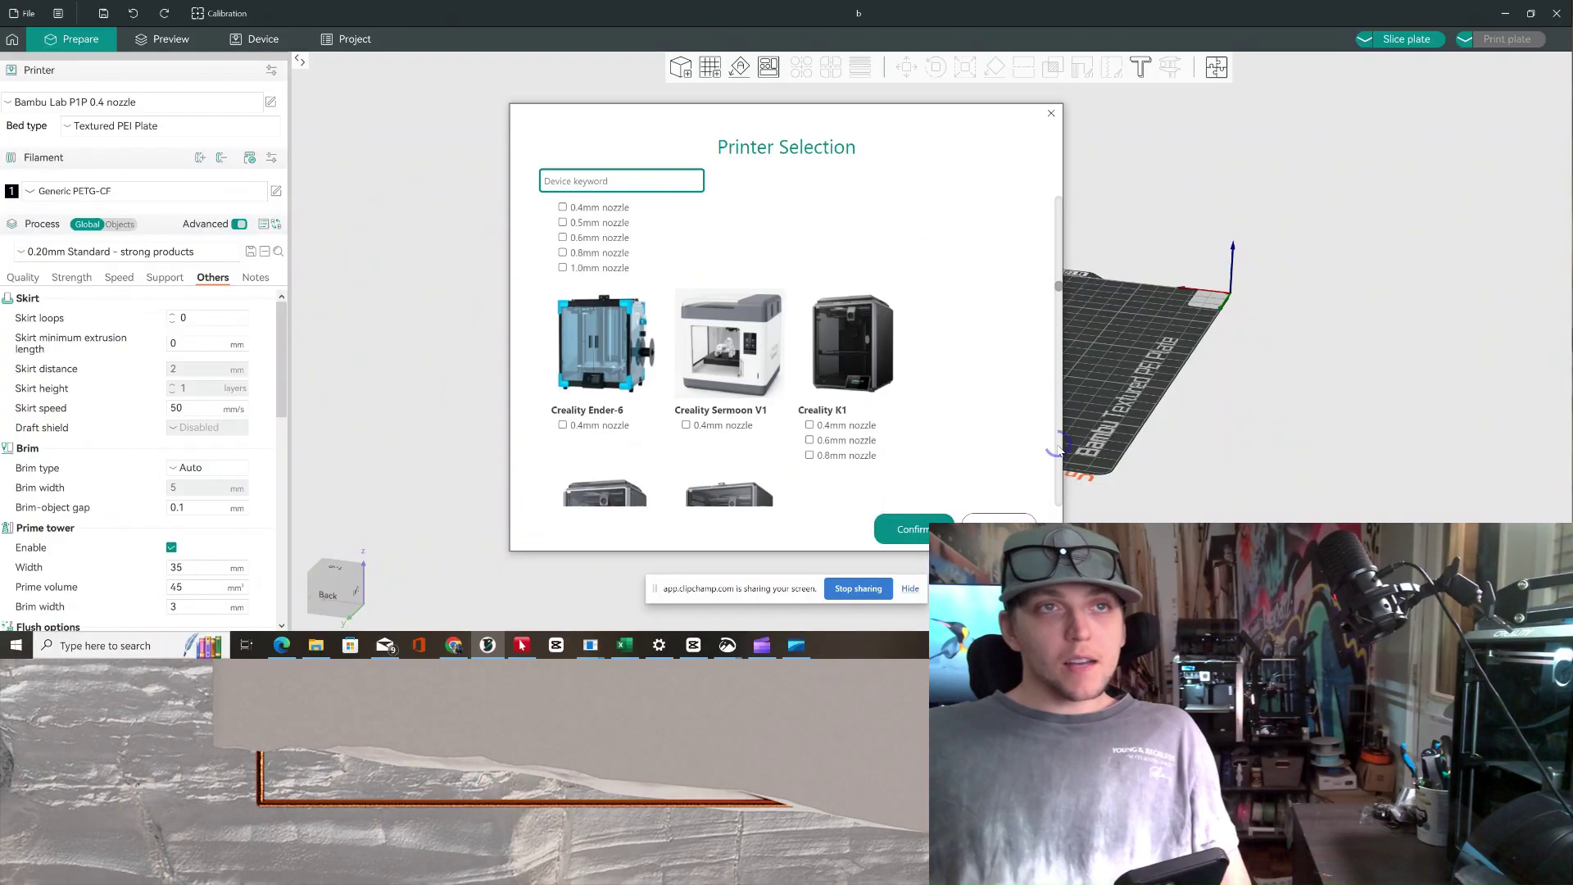
scroll(1058, 448, down, 3)
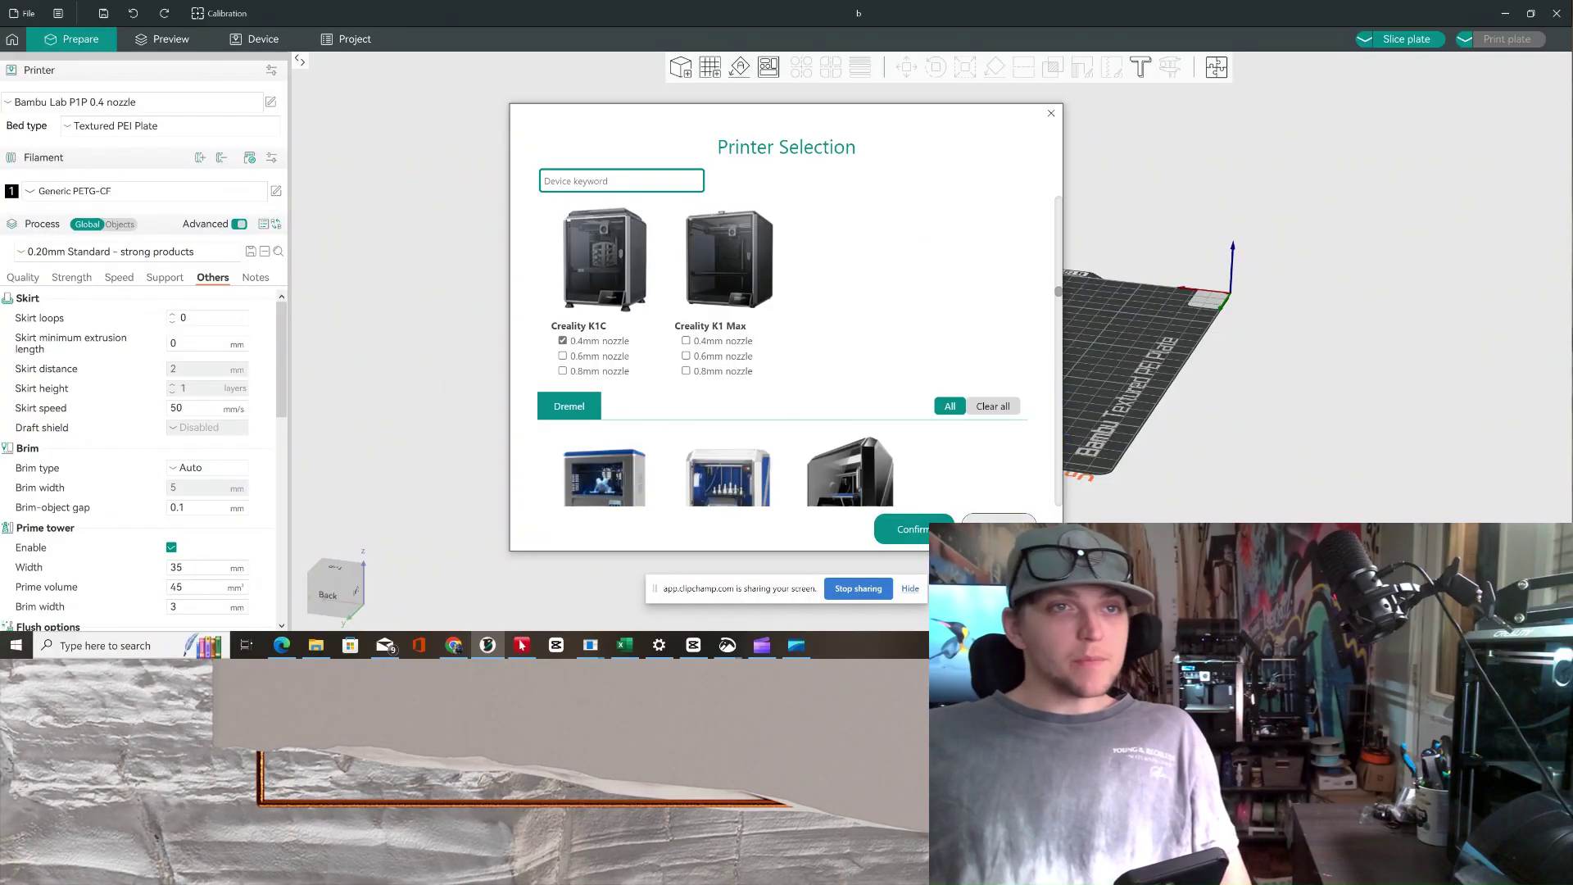
click(902, 529)
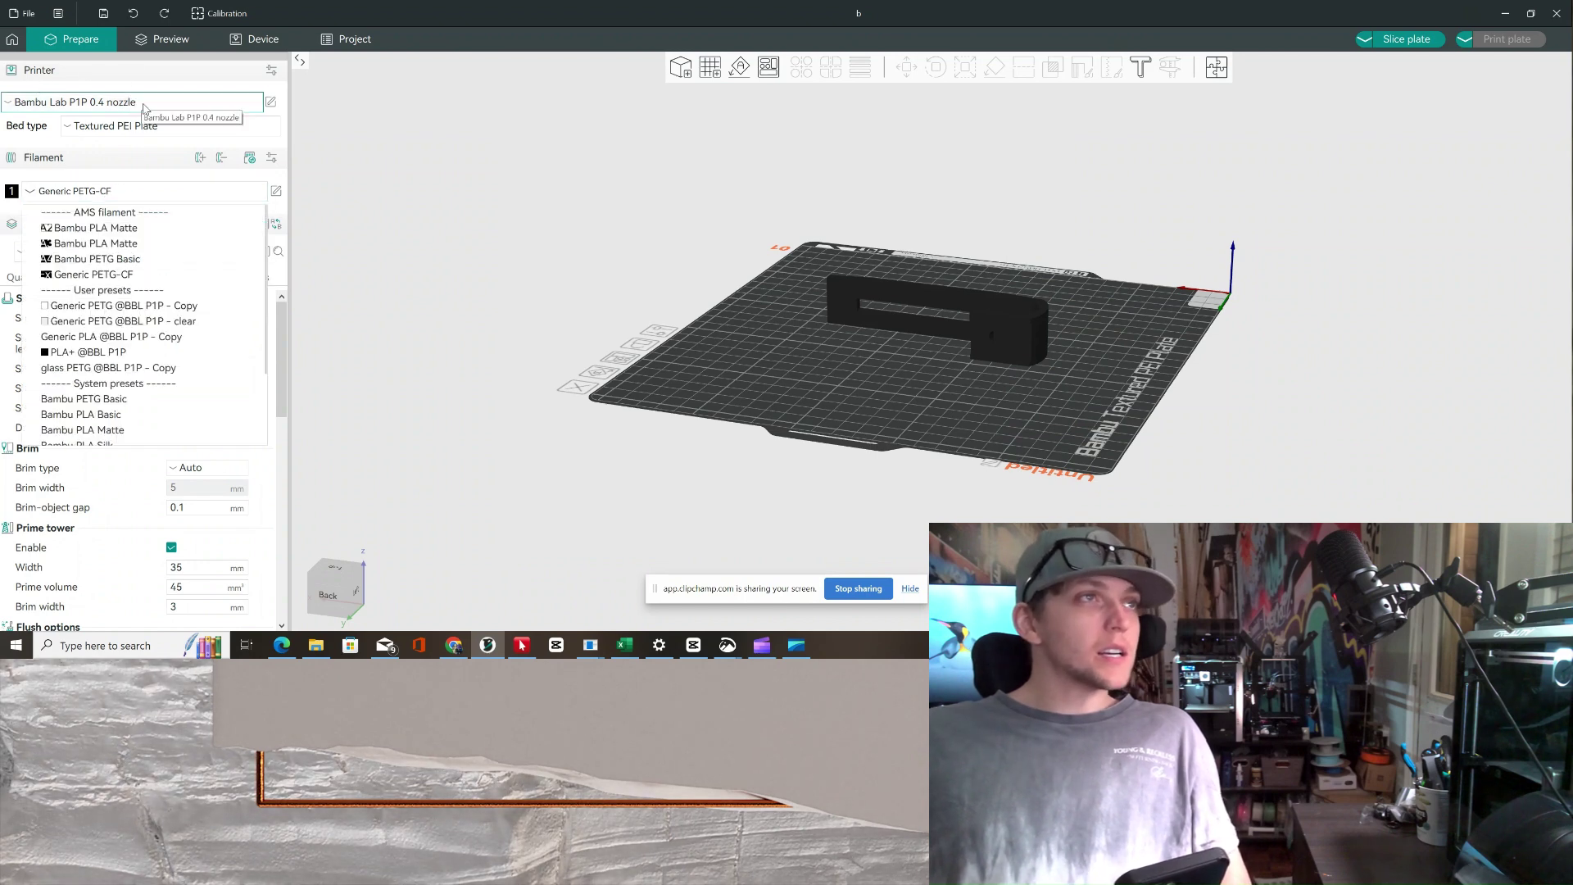
- Select the Creality K1C 0.4 nozzle printer preset and auto-arrange the mount onto its plate
click(135, 103)
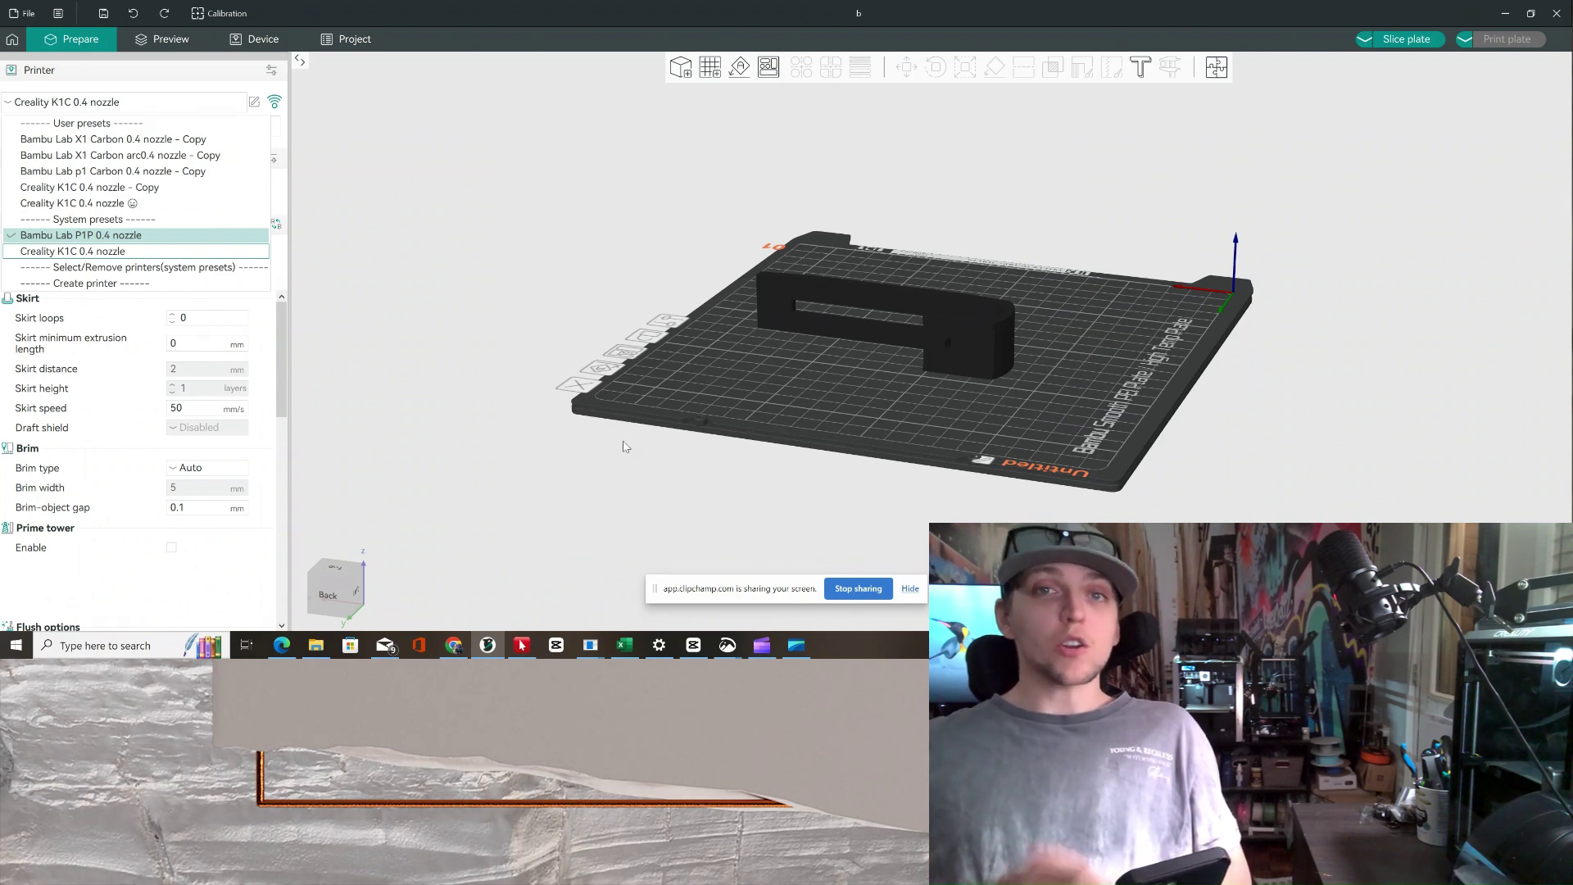
click(980, 285)
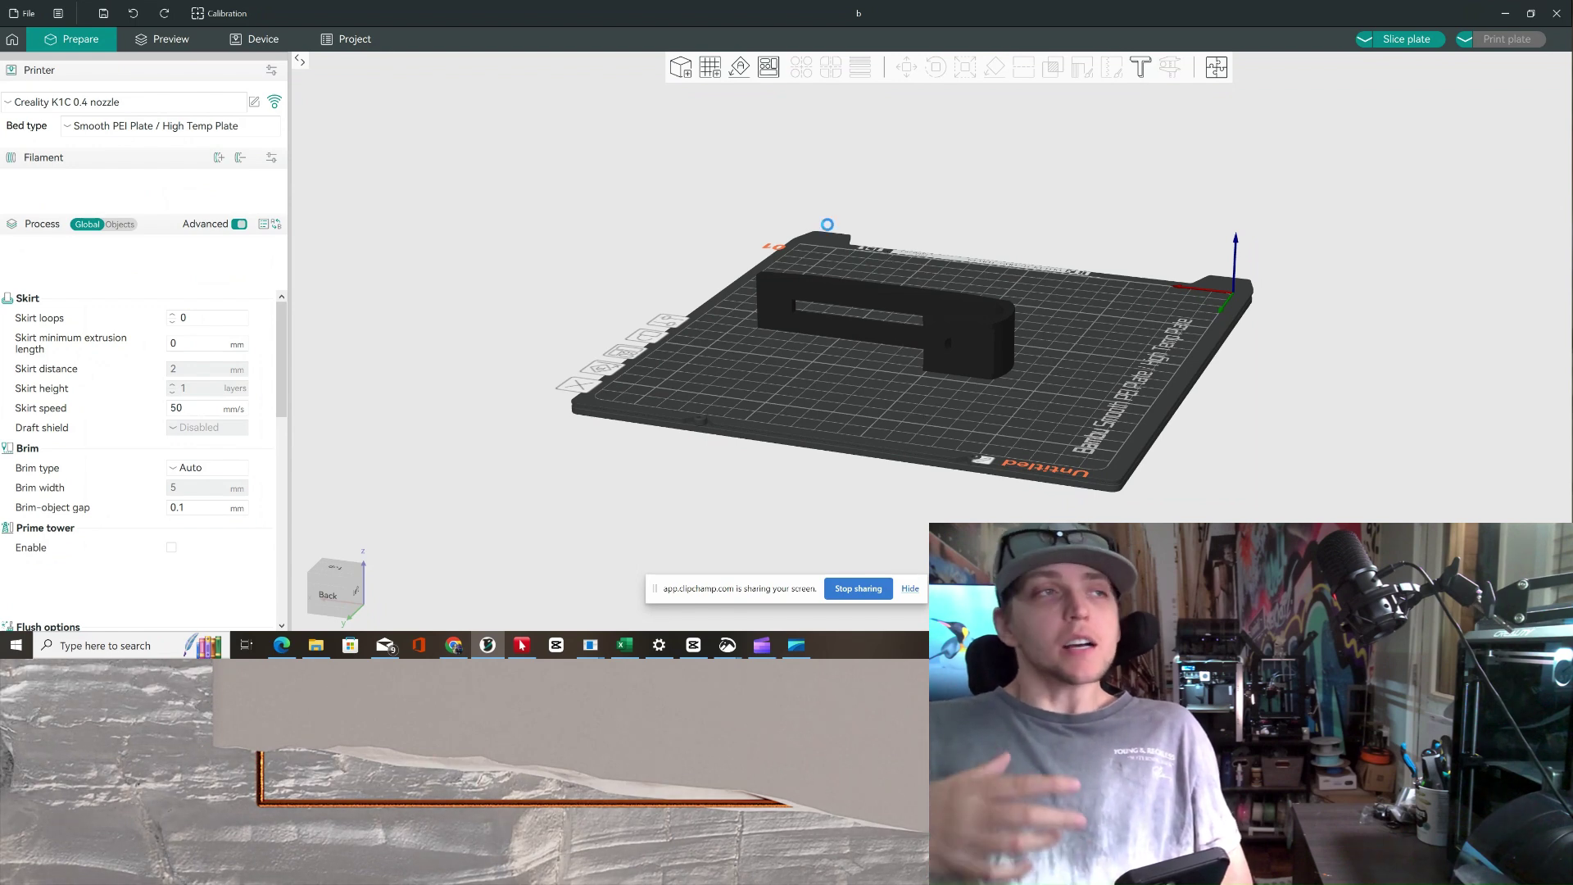
key(a)
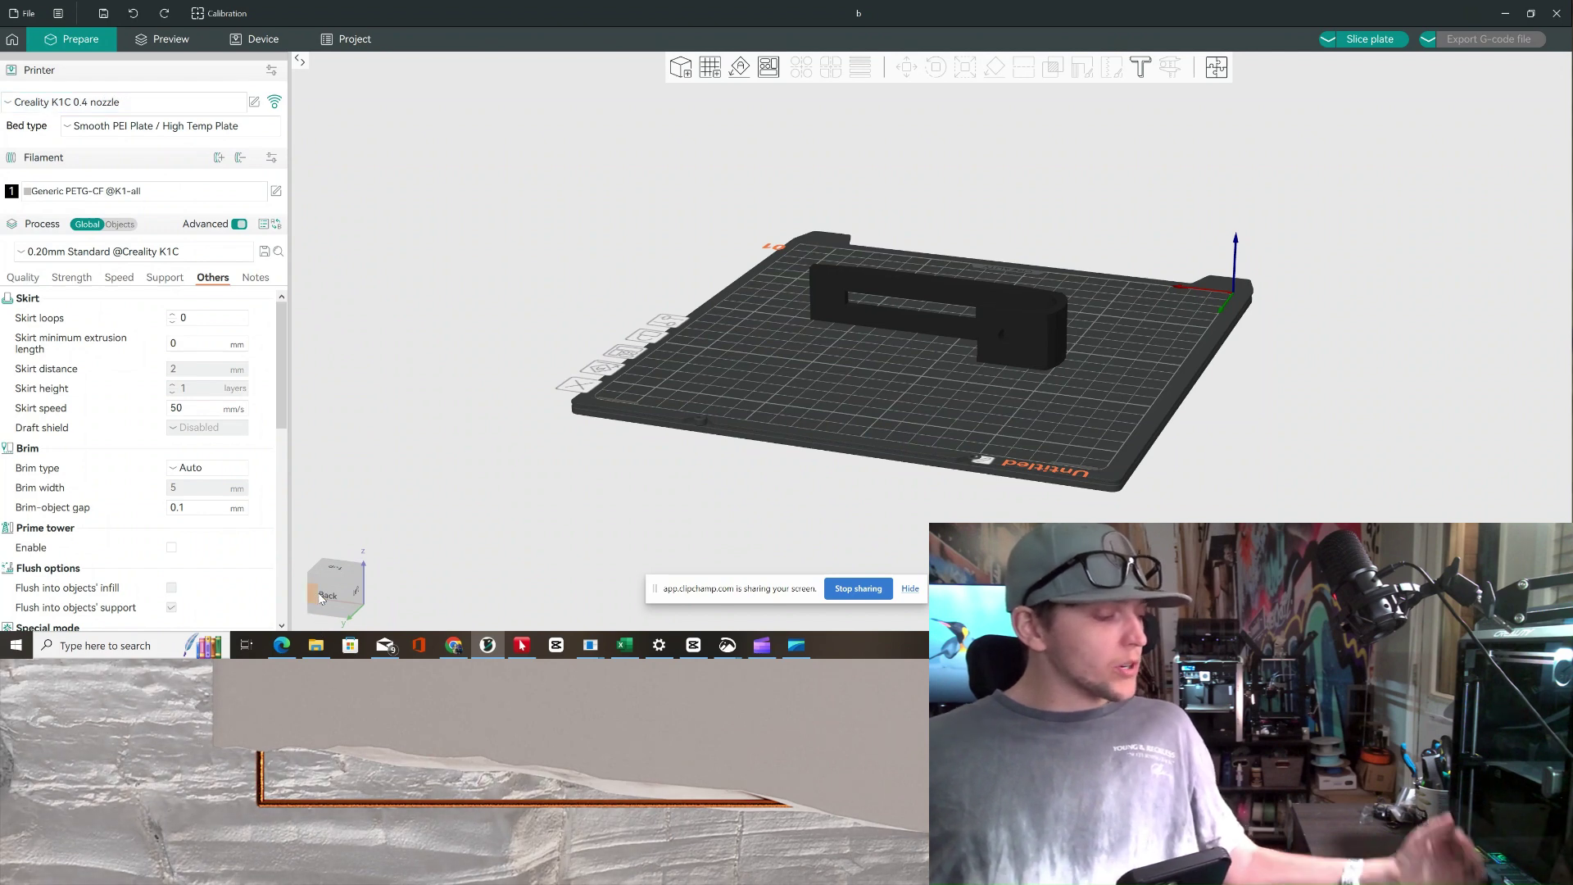
scroll(315, 593, up, 1)
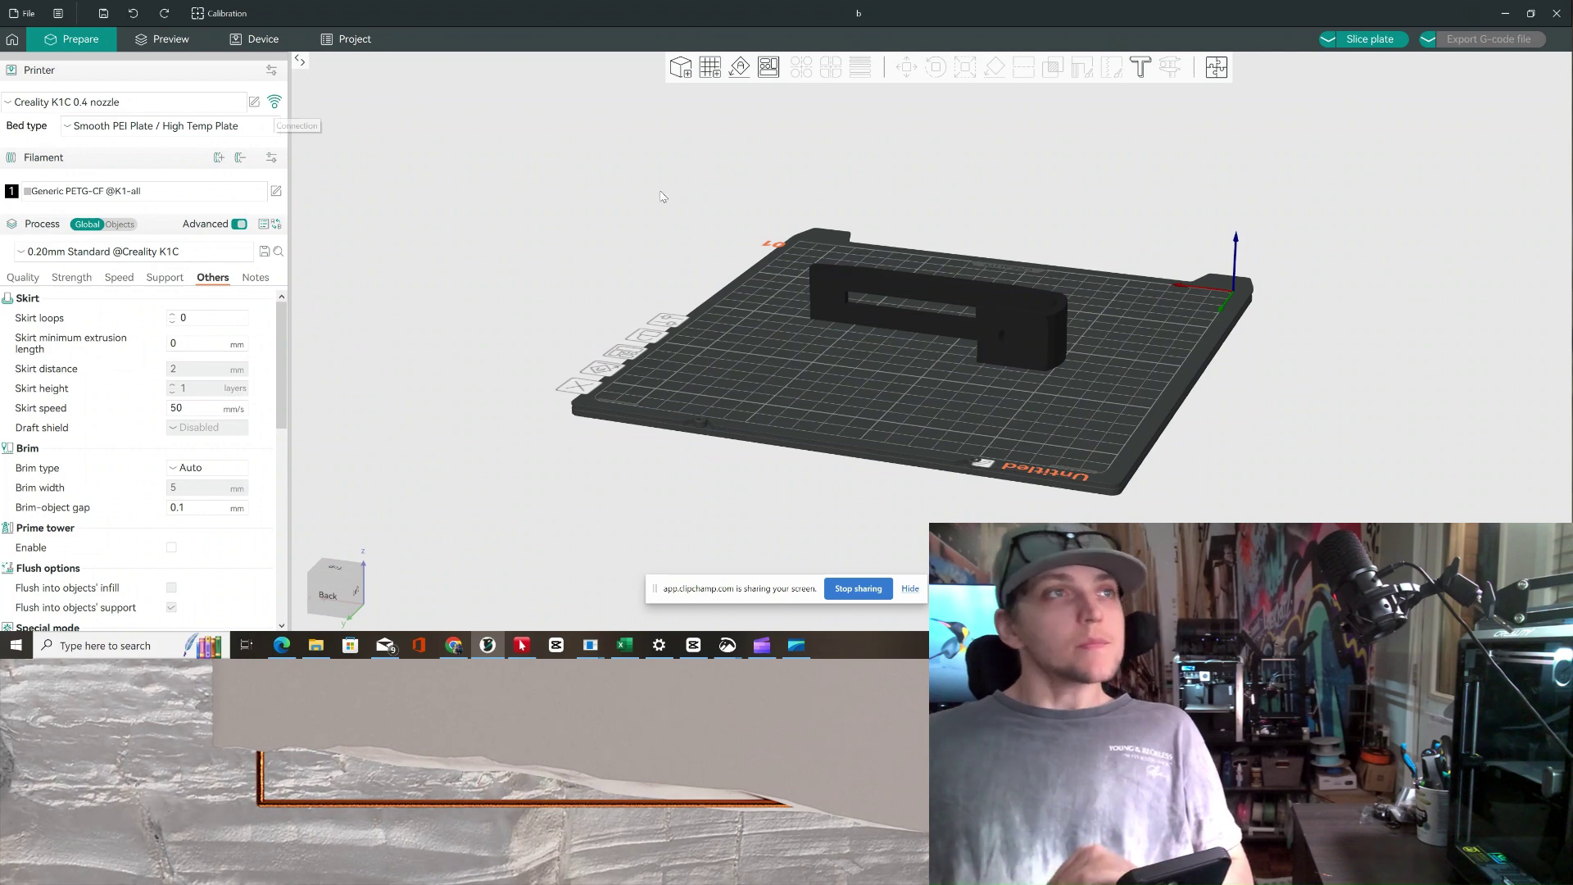
- In the physical printer settings, enter the hostname K1C-6025 with the on-screen keyboard
click(274, 102)
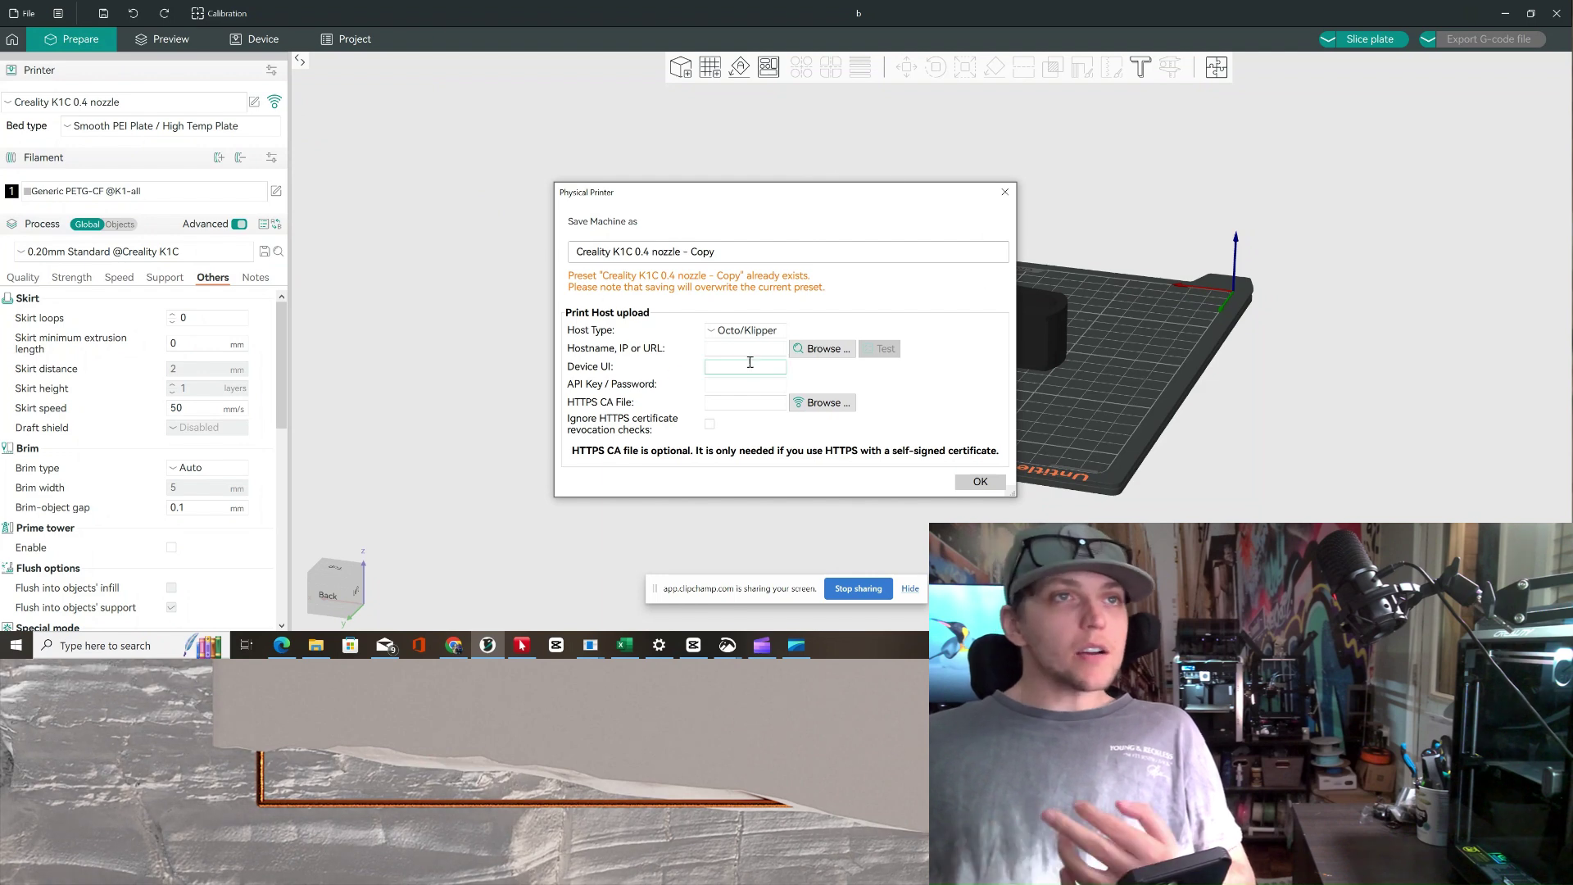
click(764, 347)
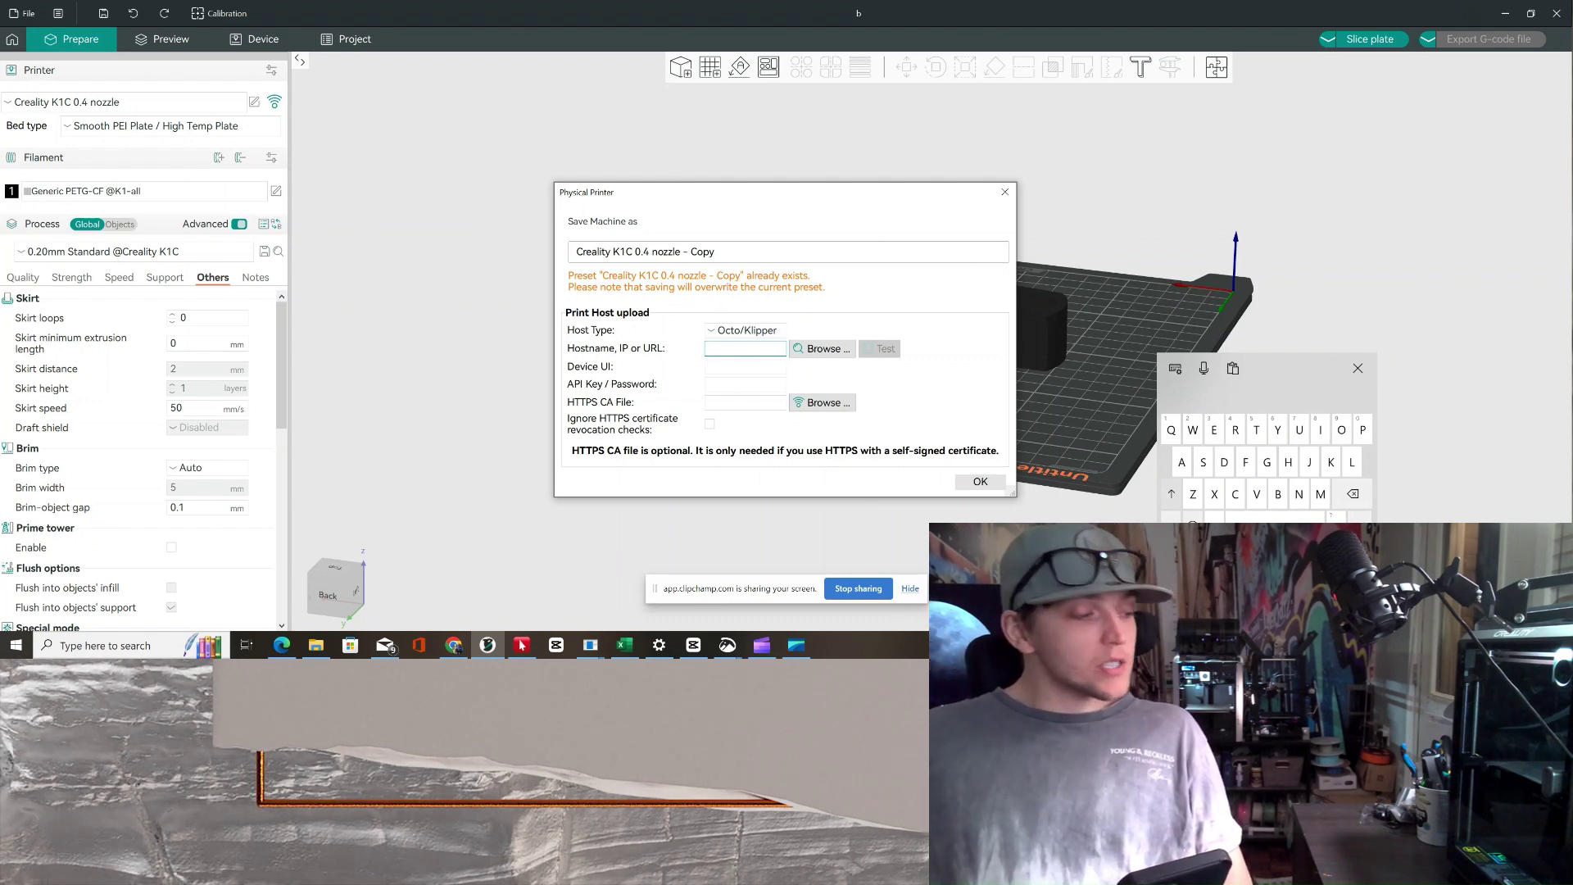
click(1173, 494)
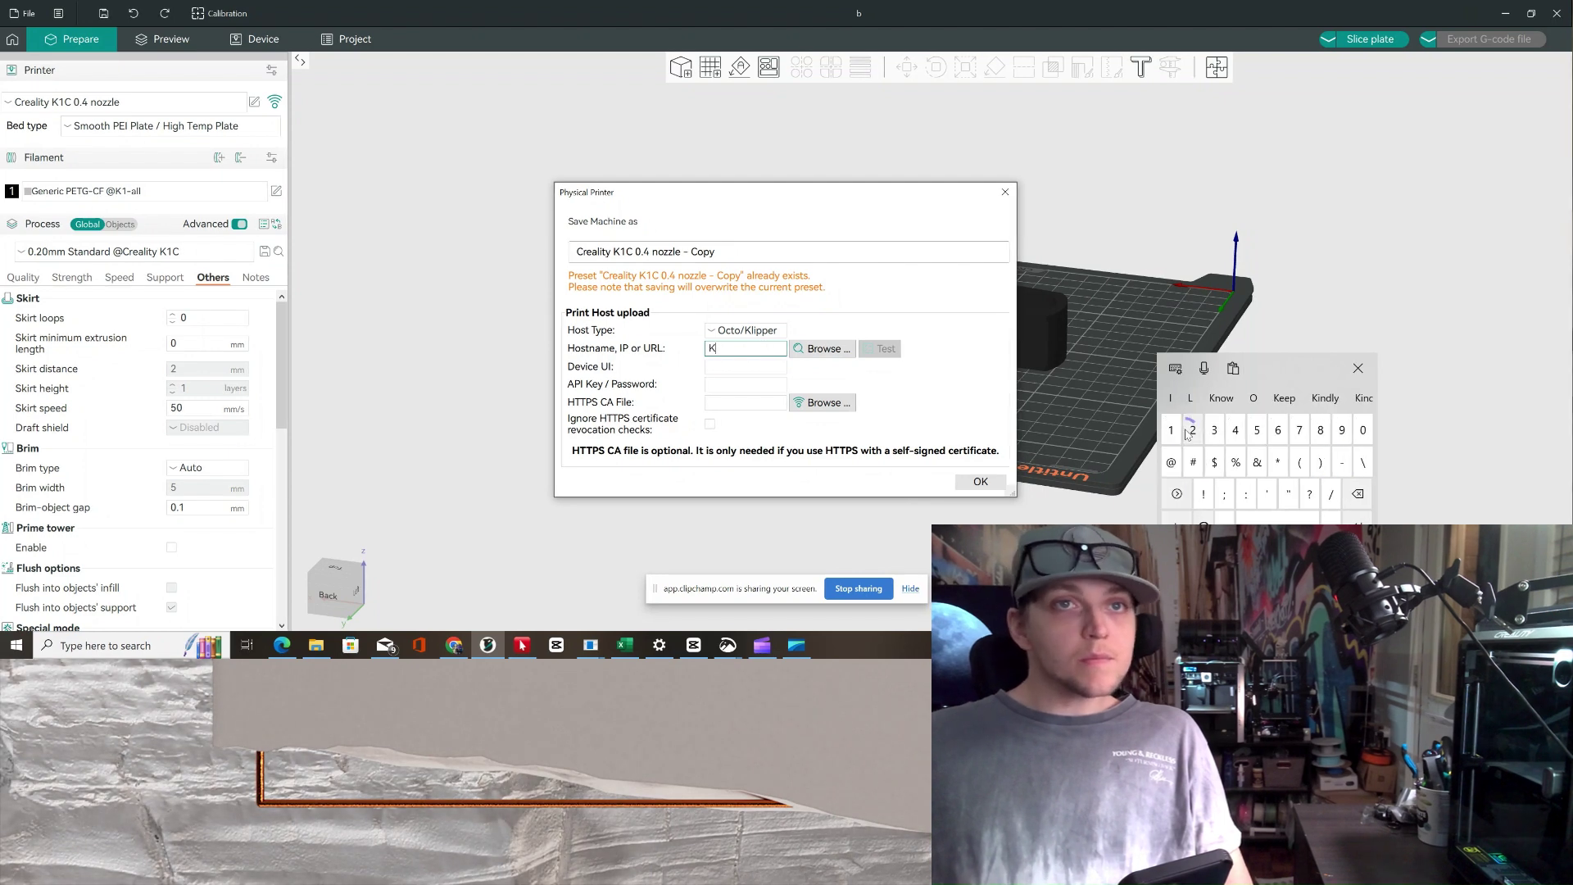
click(1171, 430)
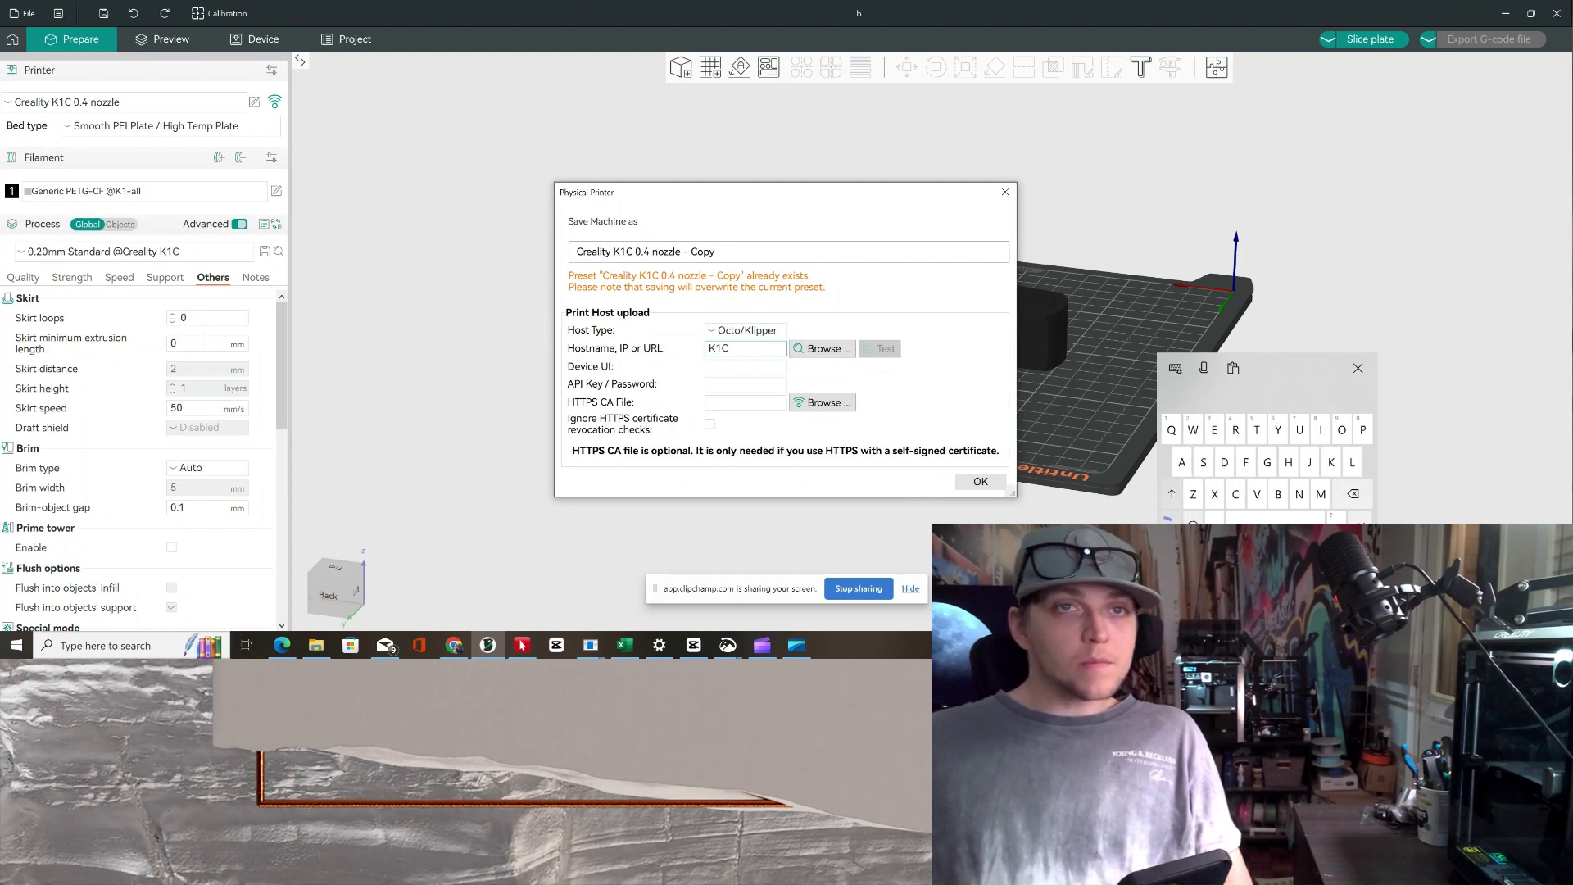
click(1176, 523)
click(1176, 523)
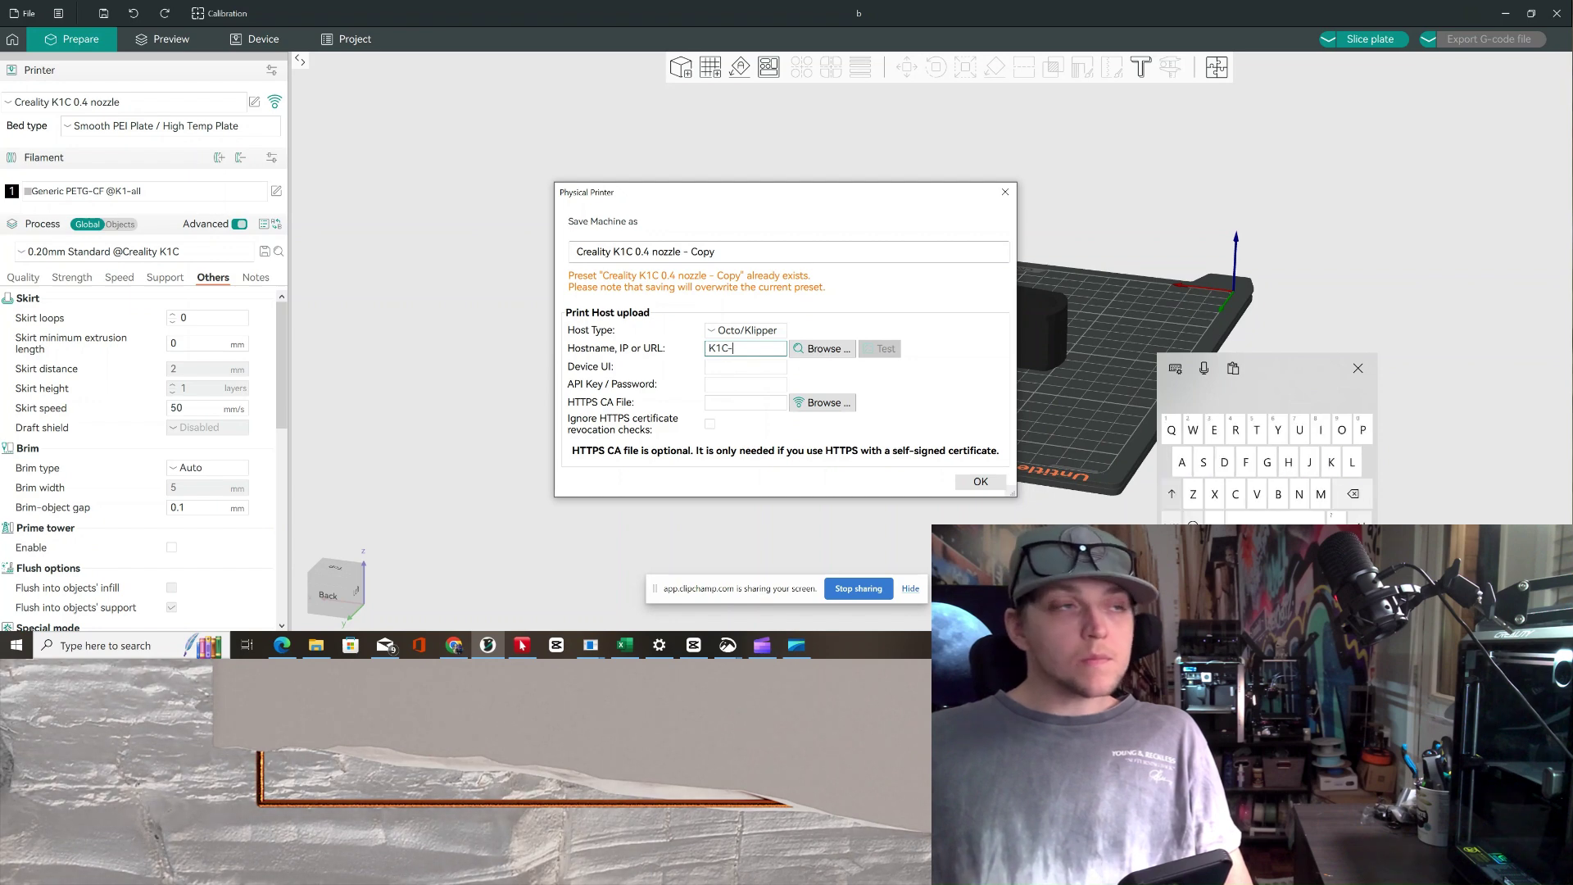
click(1176, 523)
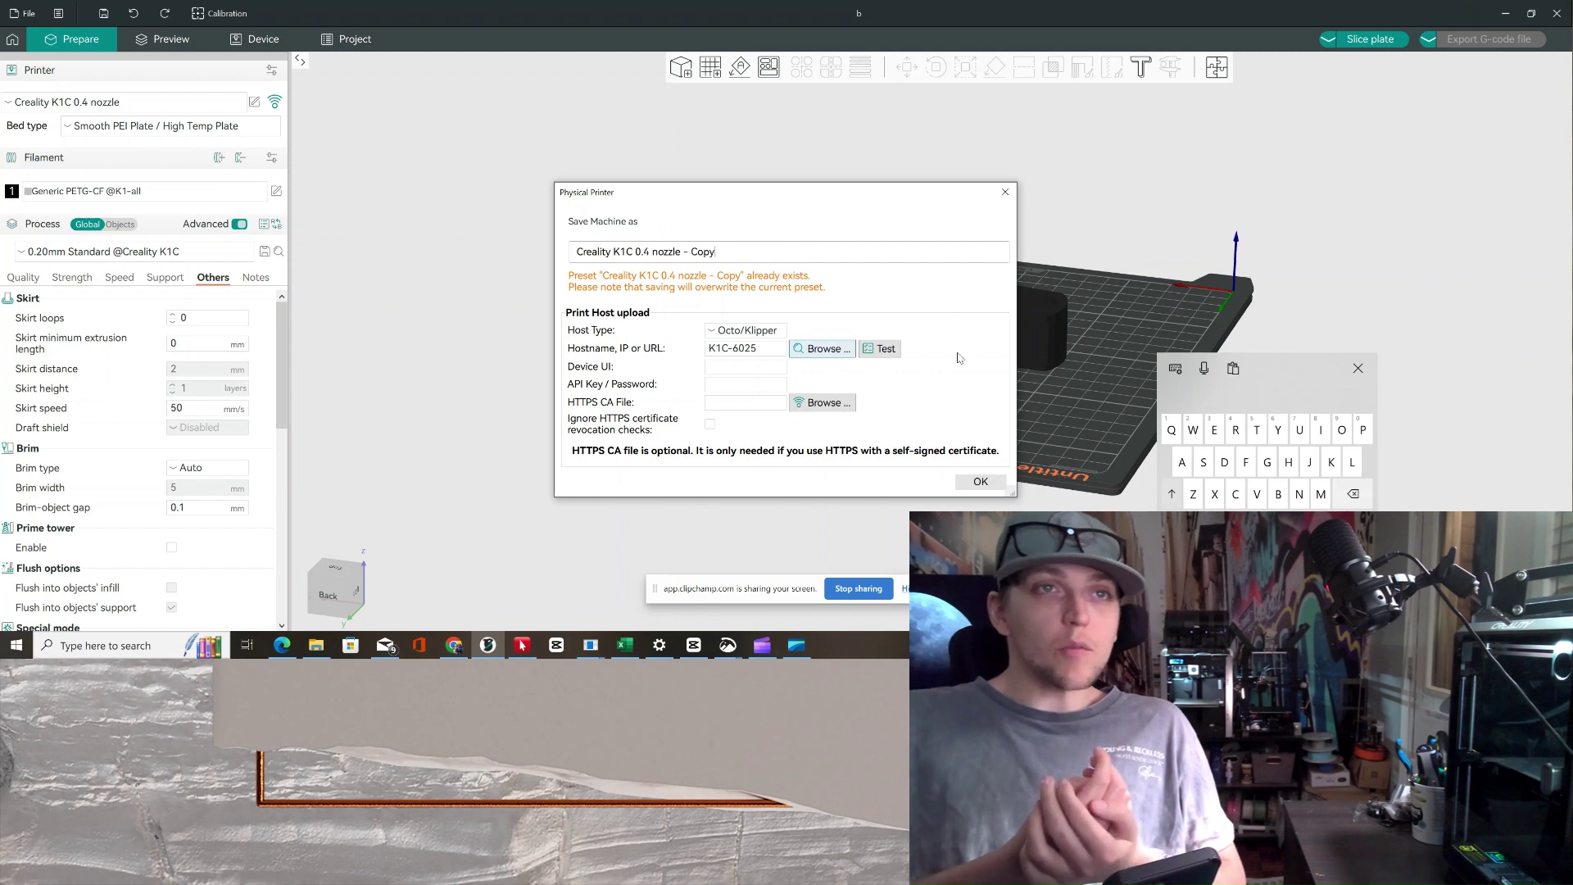
- Test the K1C-6025 connection, dismiss the HTTP 404 error, and save the physical printer
click(818, 351)
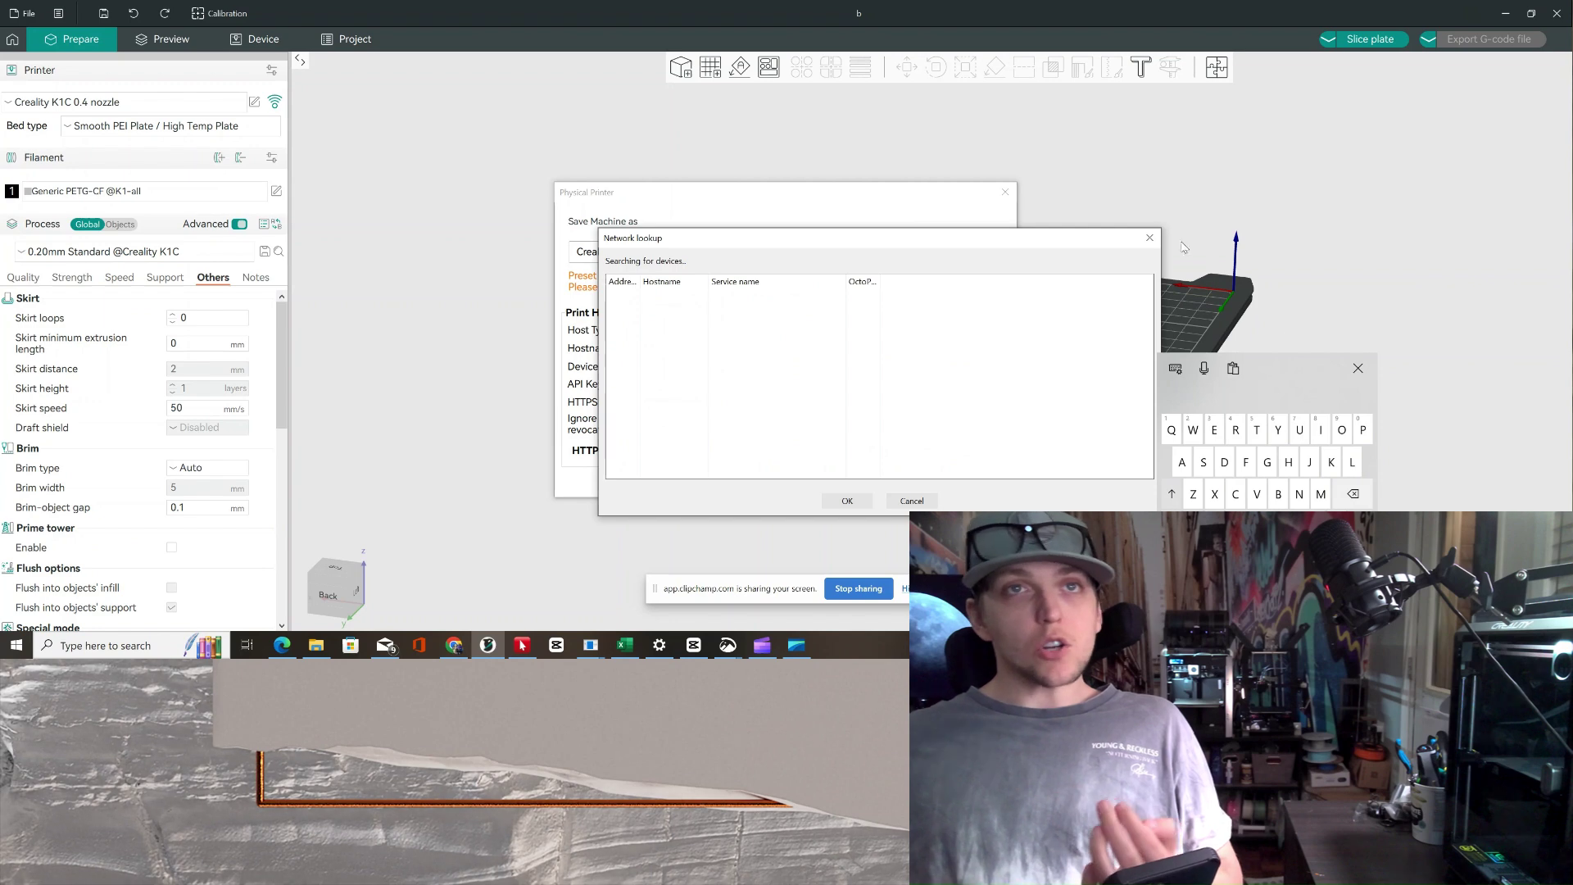
click(844, 500)
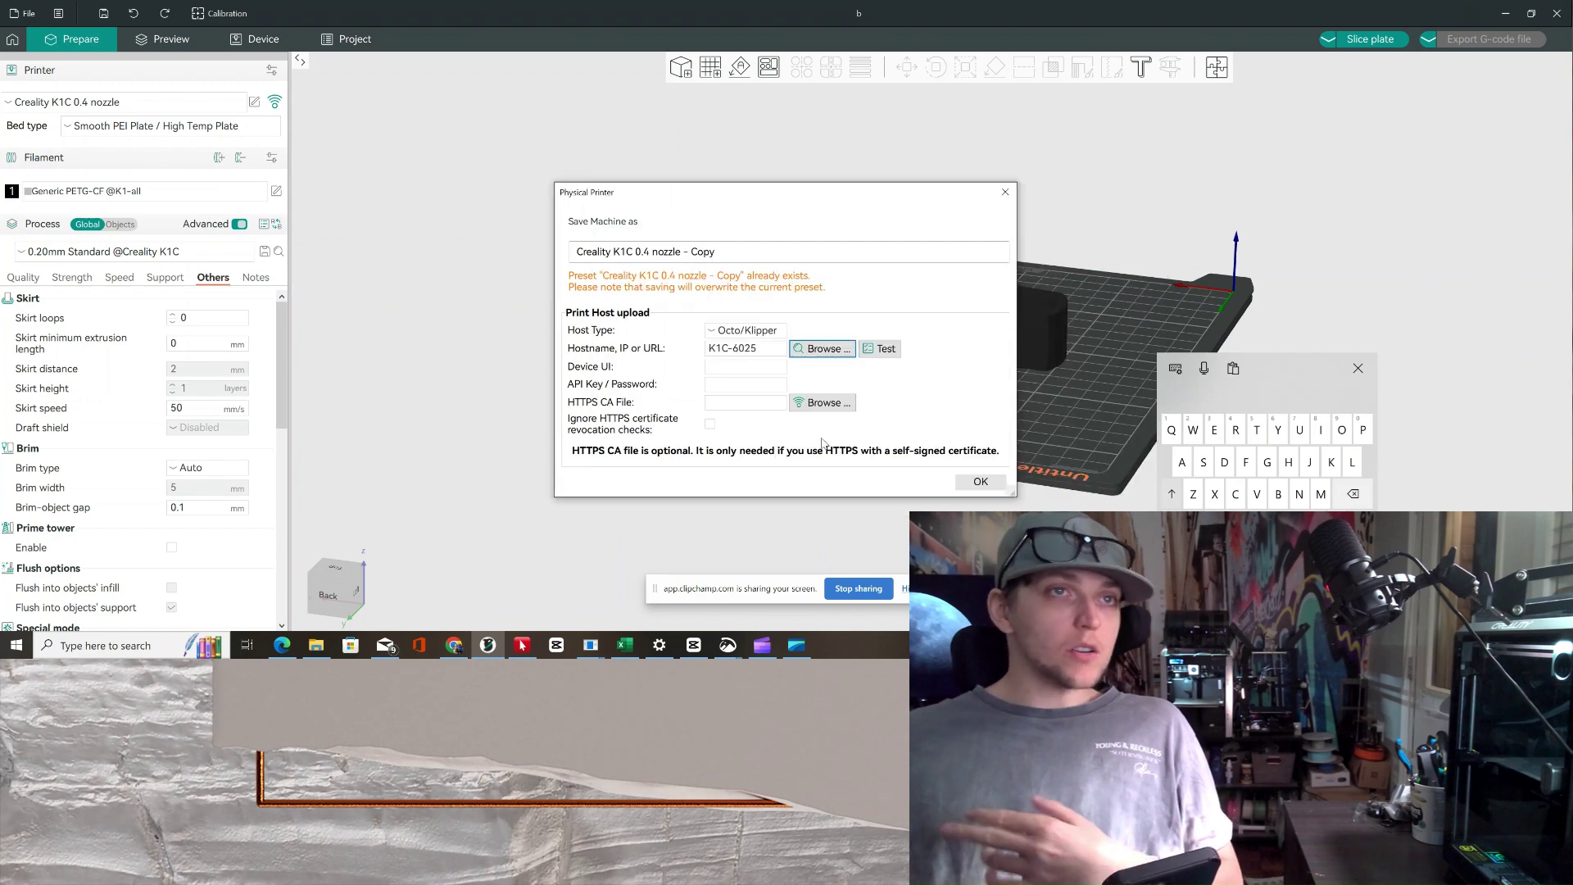
click(881, 352)
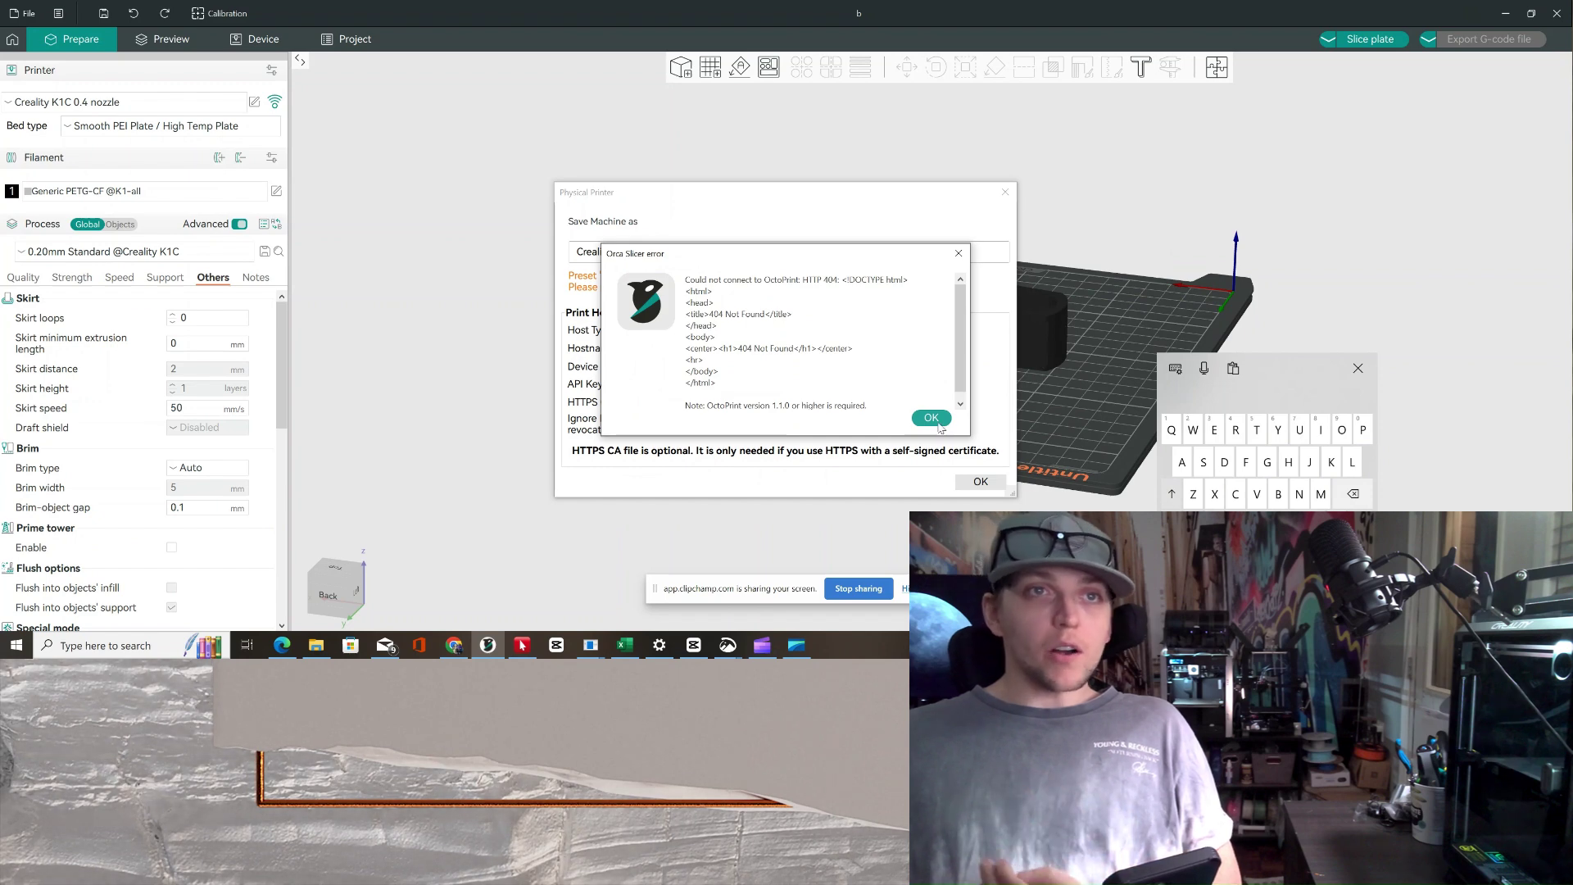
click(934, 419)
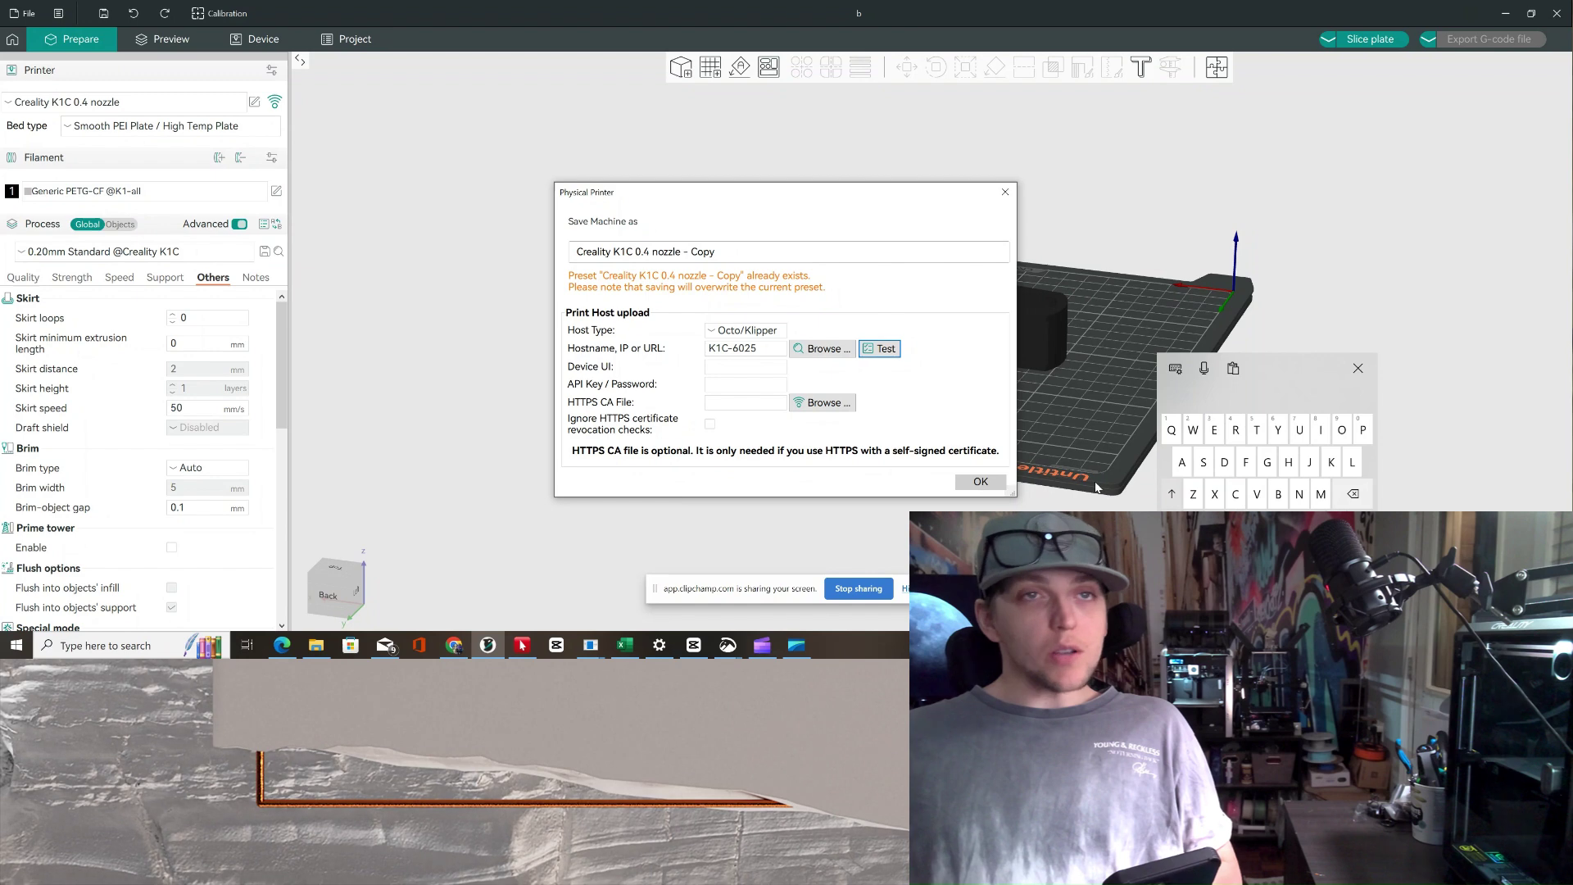
click(981, 479)
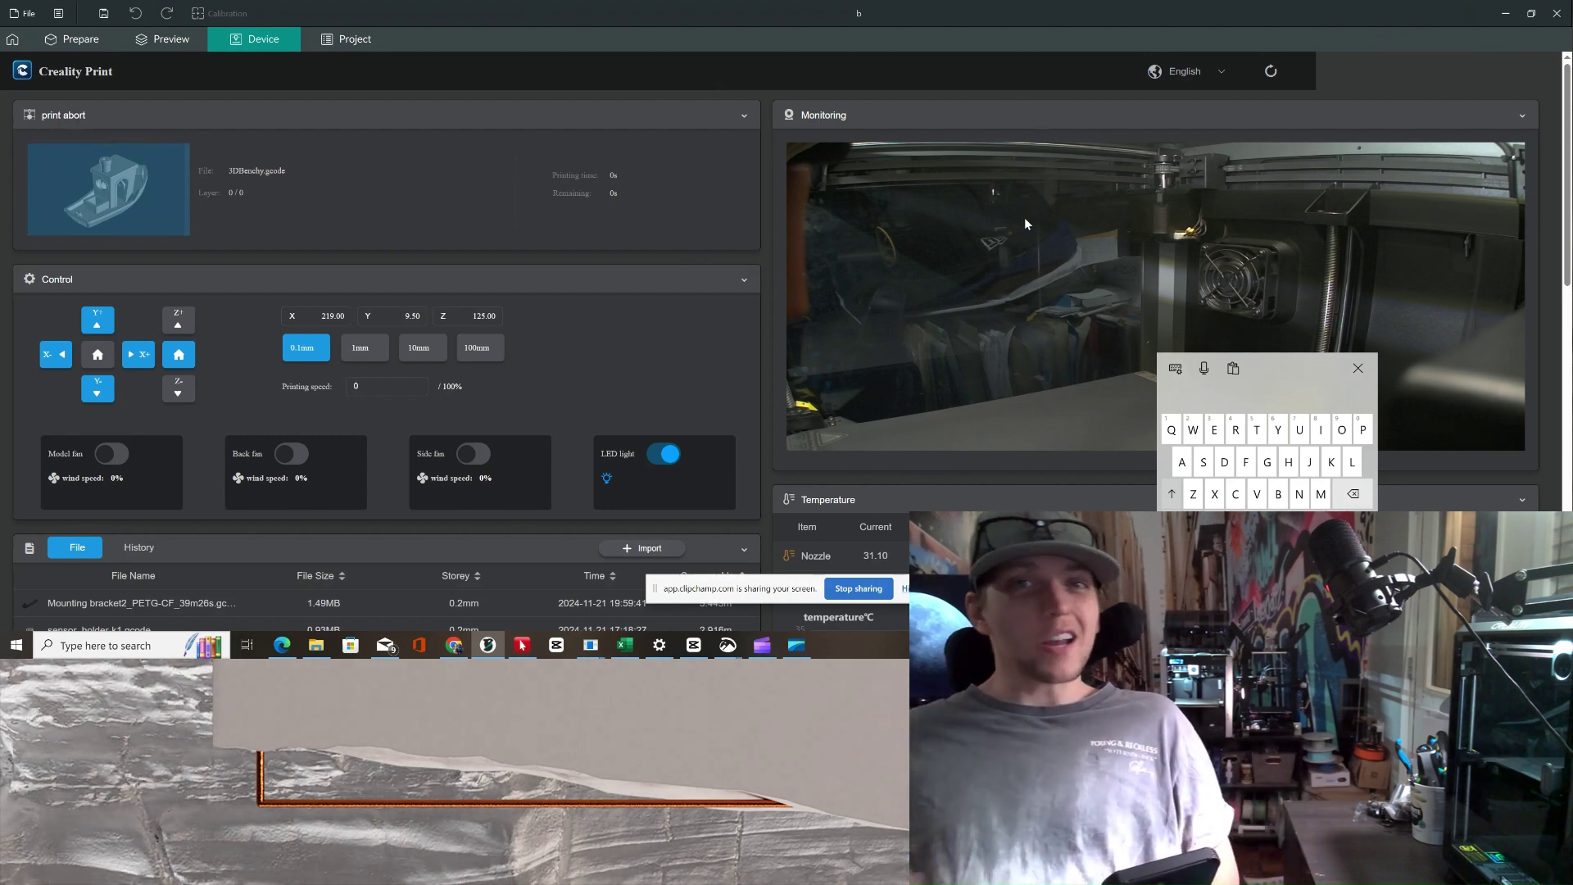
- Return from the Device page to the Prepare view
click(65, 41)
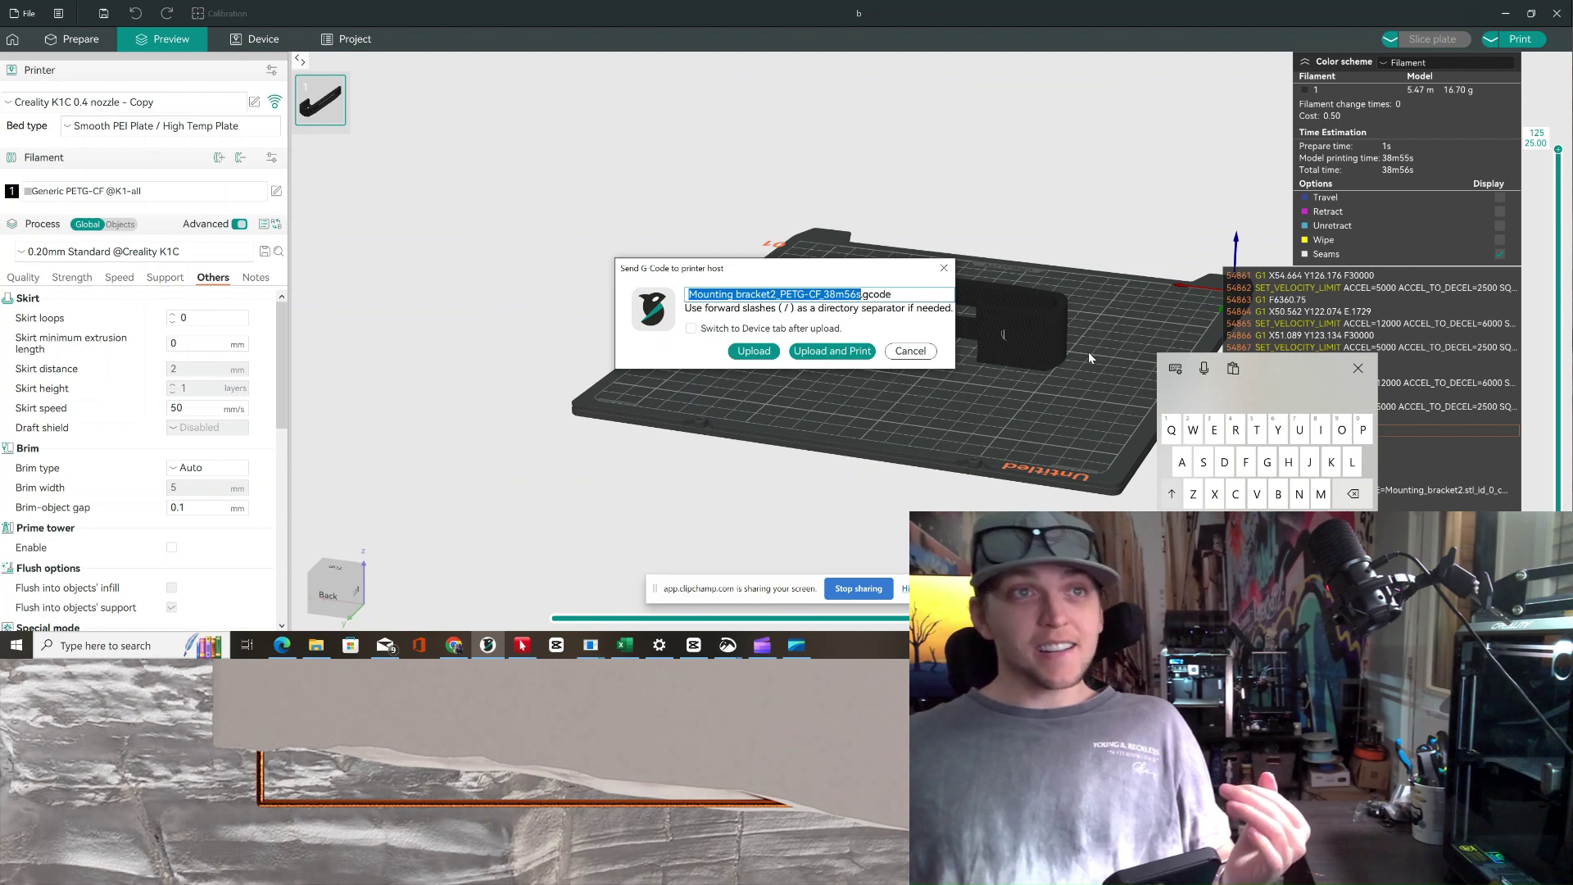
- Upload and print with 'Switch to Device tab after upload' enabled, then dismiss the HTTP 404 error
click(691, 330)
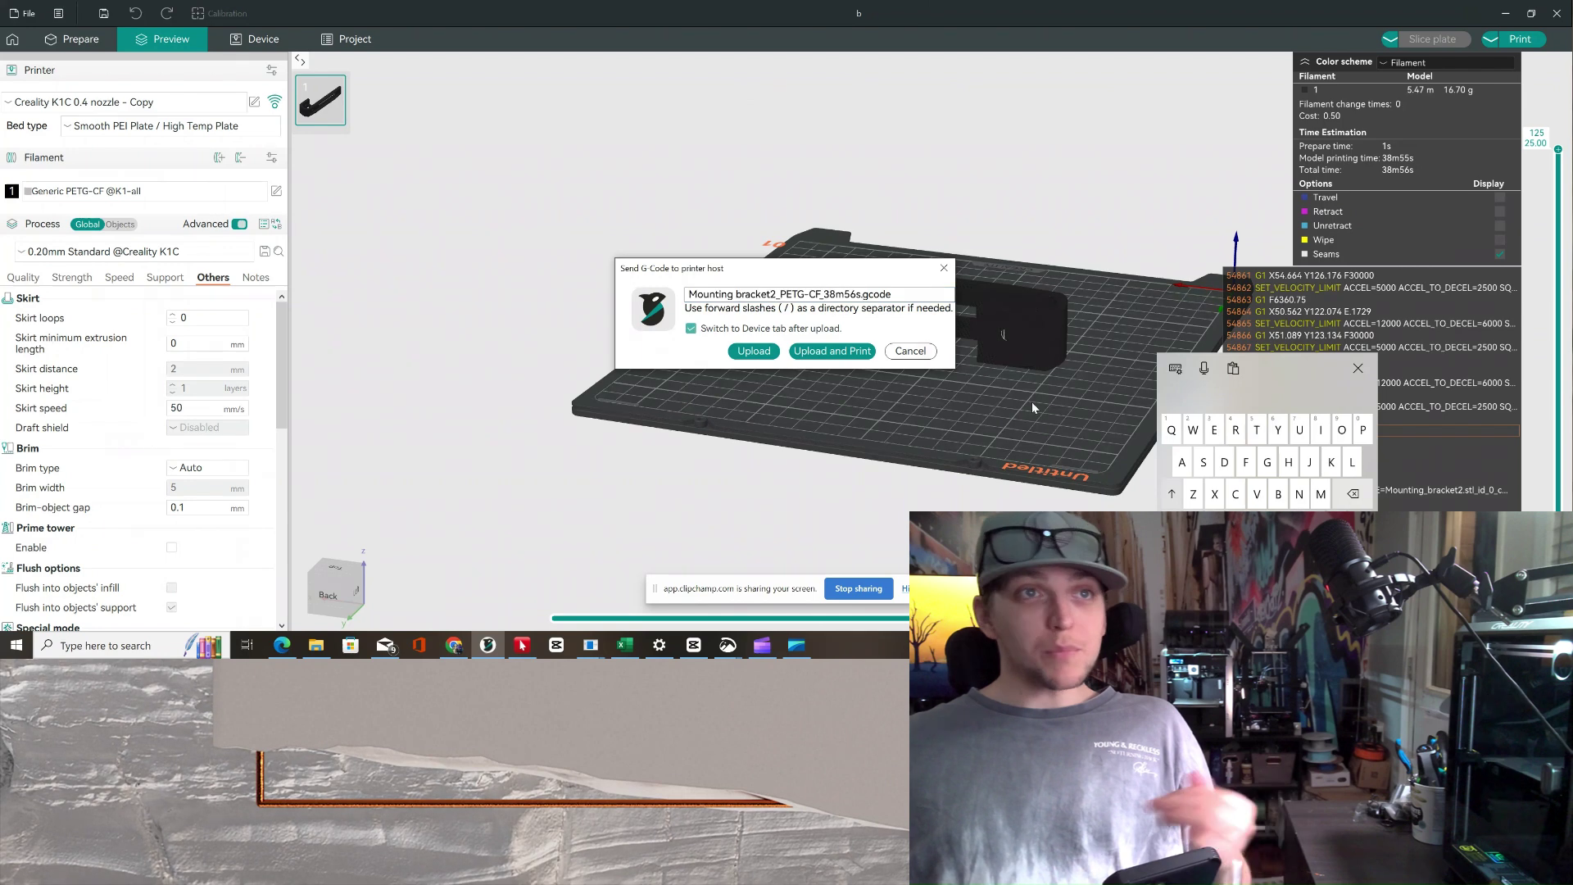
click(855, 352)
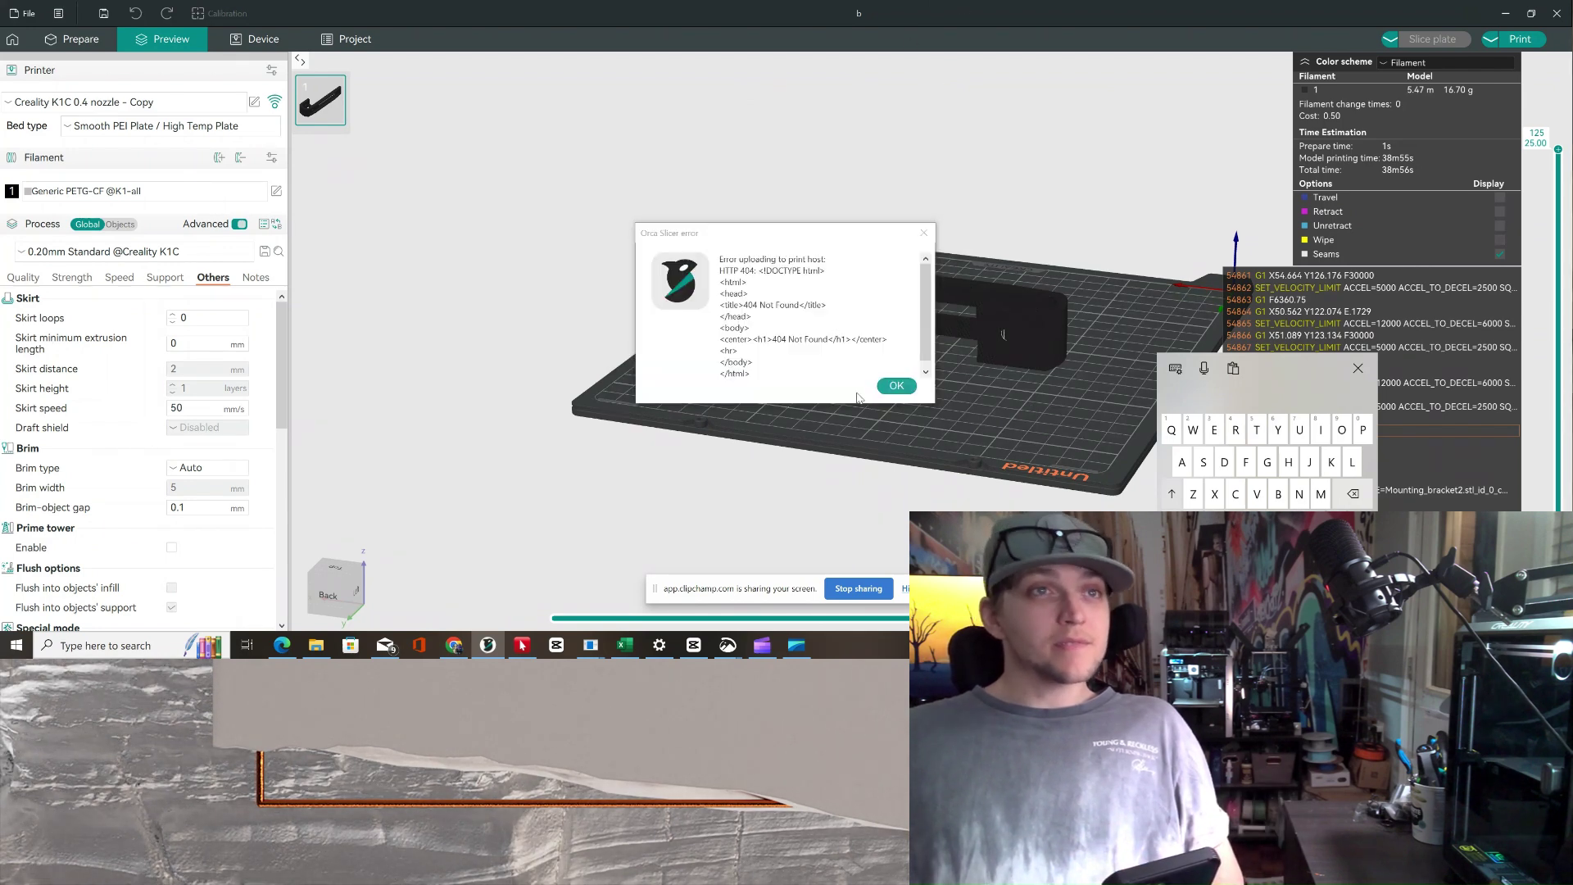
click(898, 386)
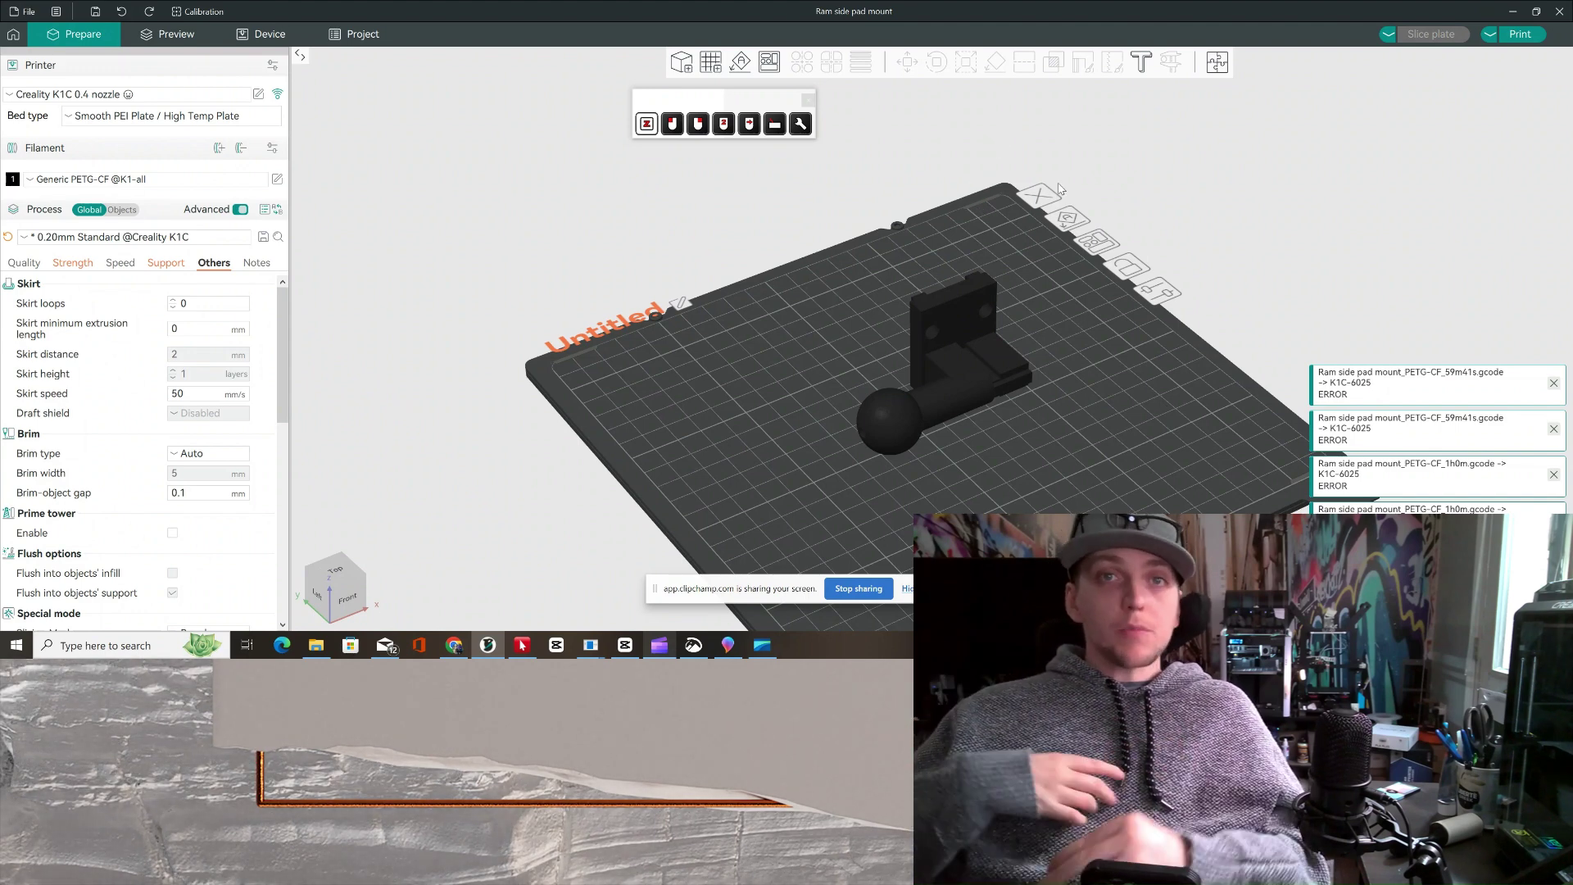
- Export the Ram side pad mount G-code file to Downloads and go to the Device page
click(1491, 34)
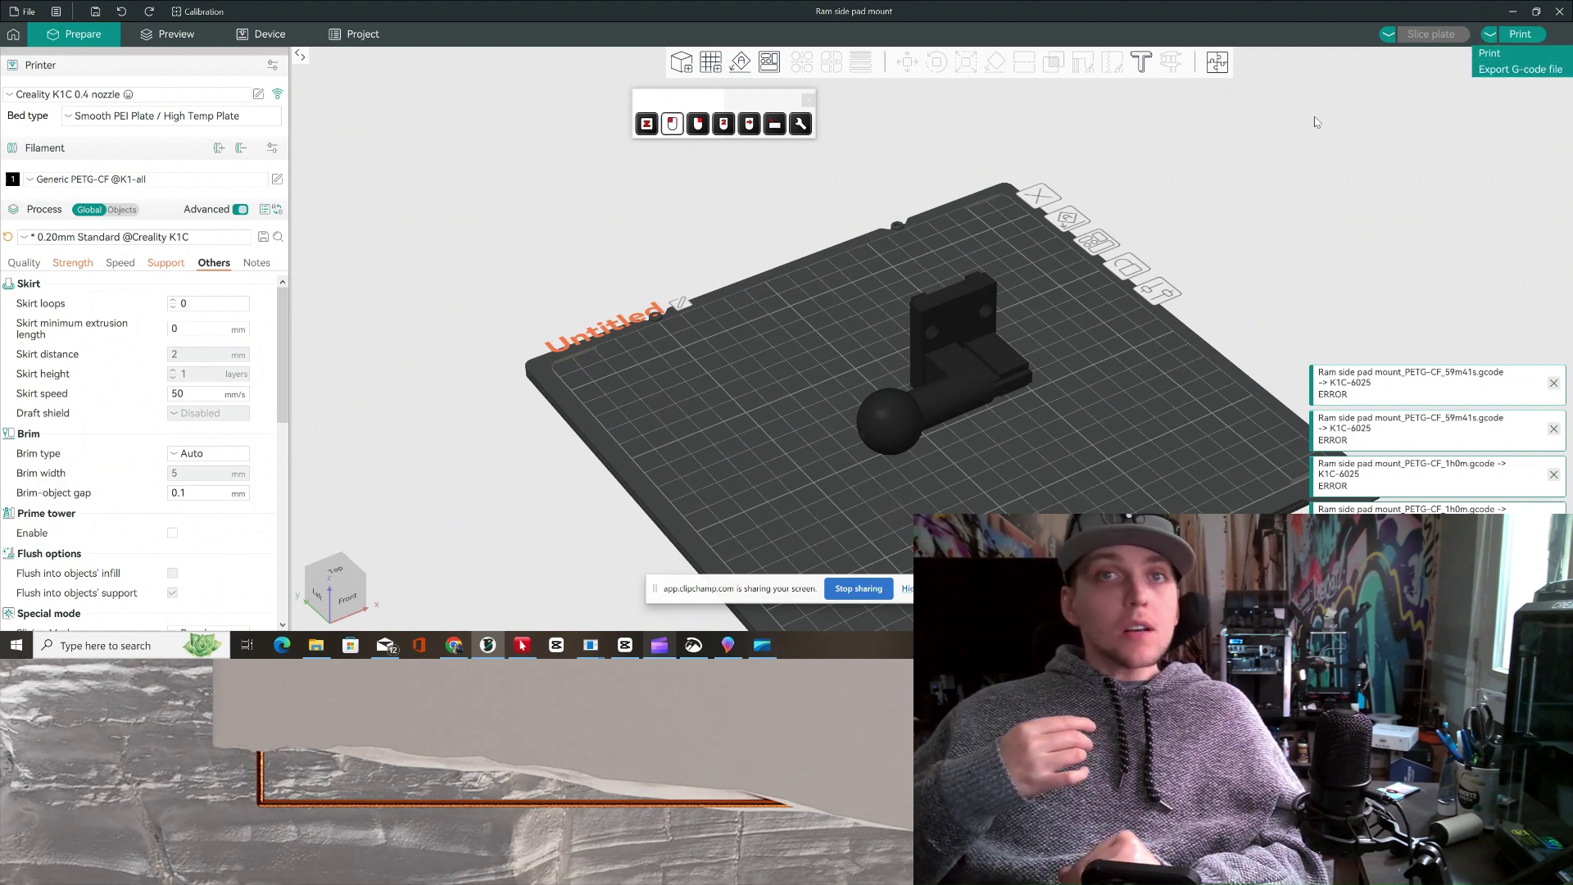
click(1521, 70)
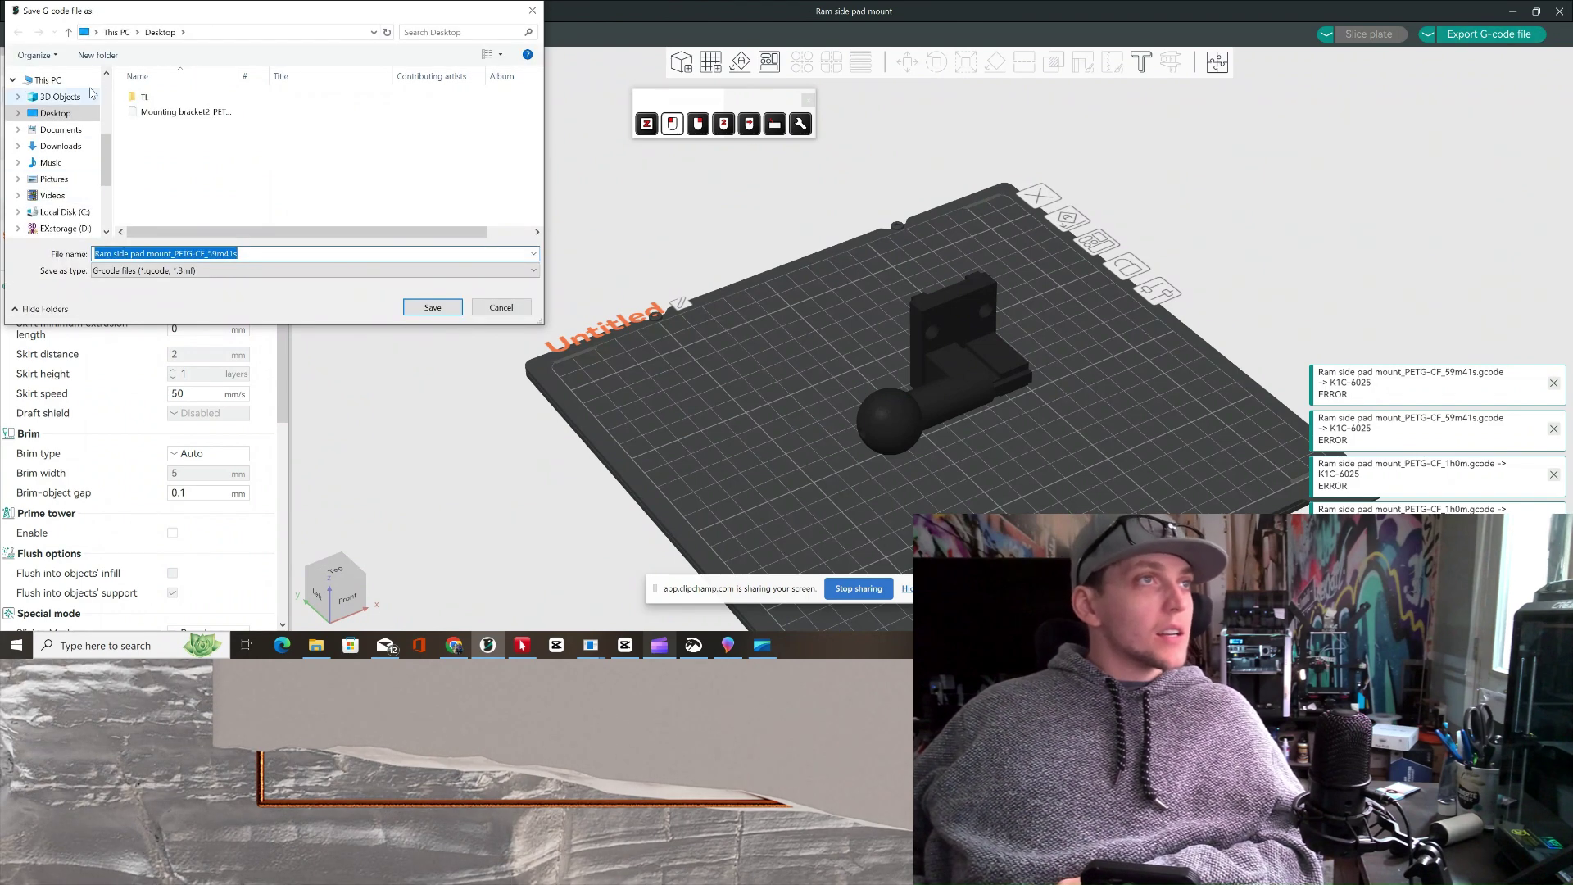
click(66, 146)
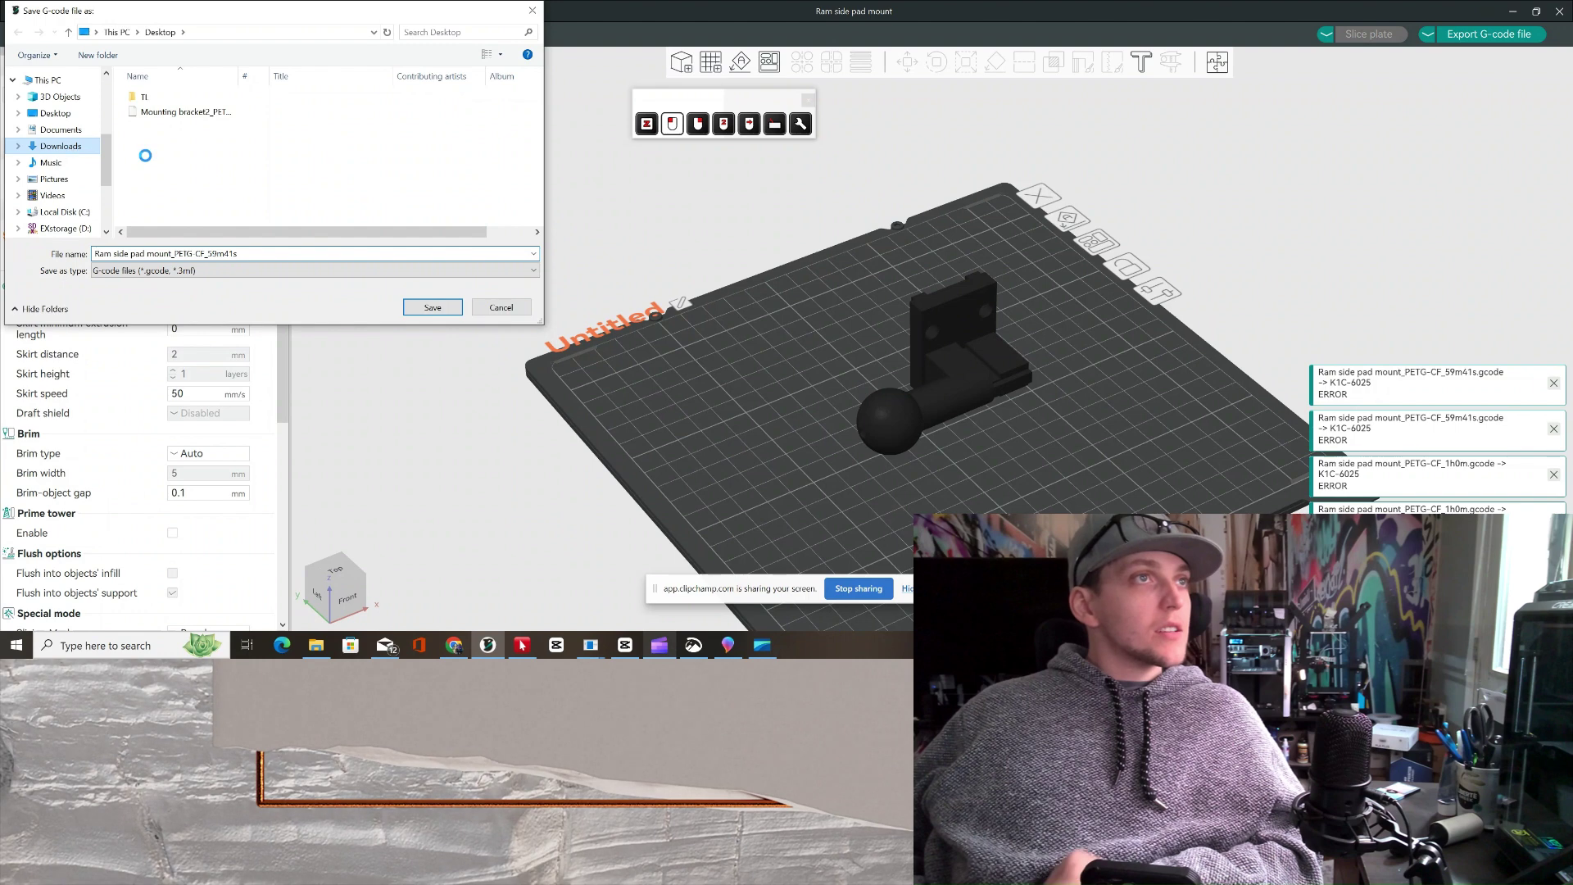
click(435, 310)
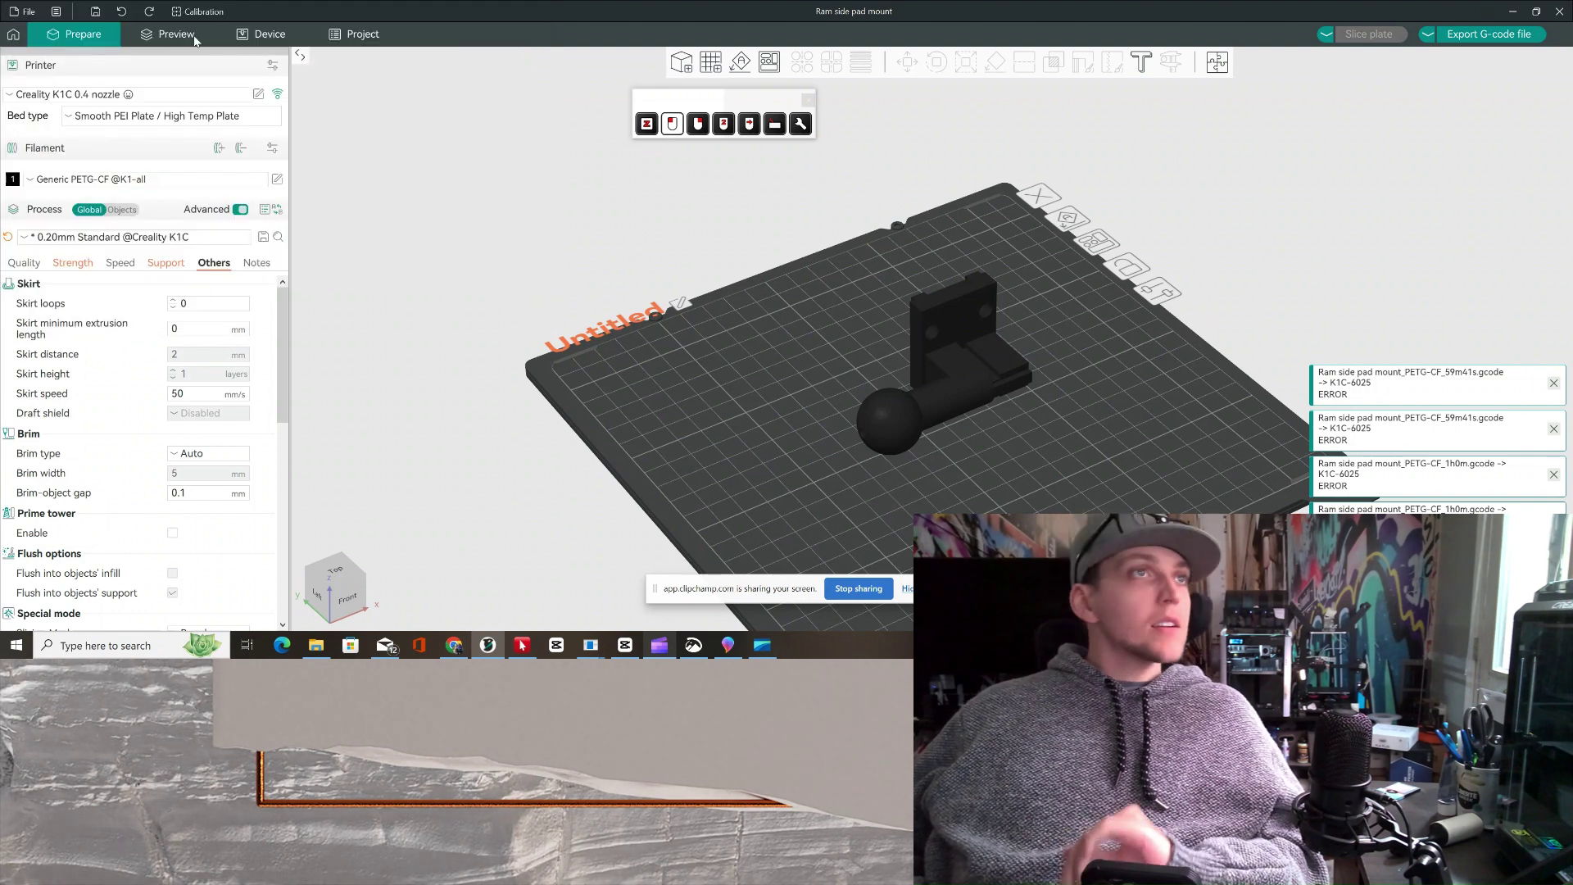
click(269, 33)
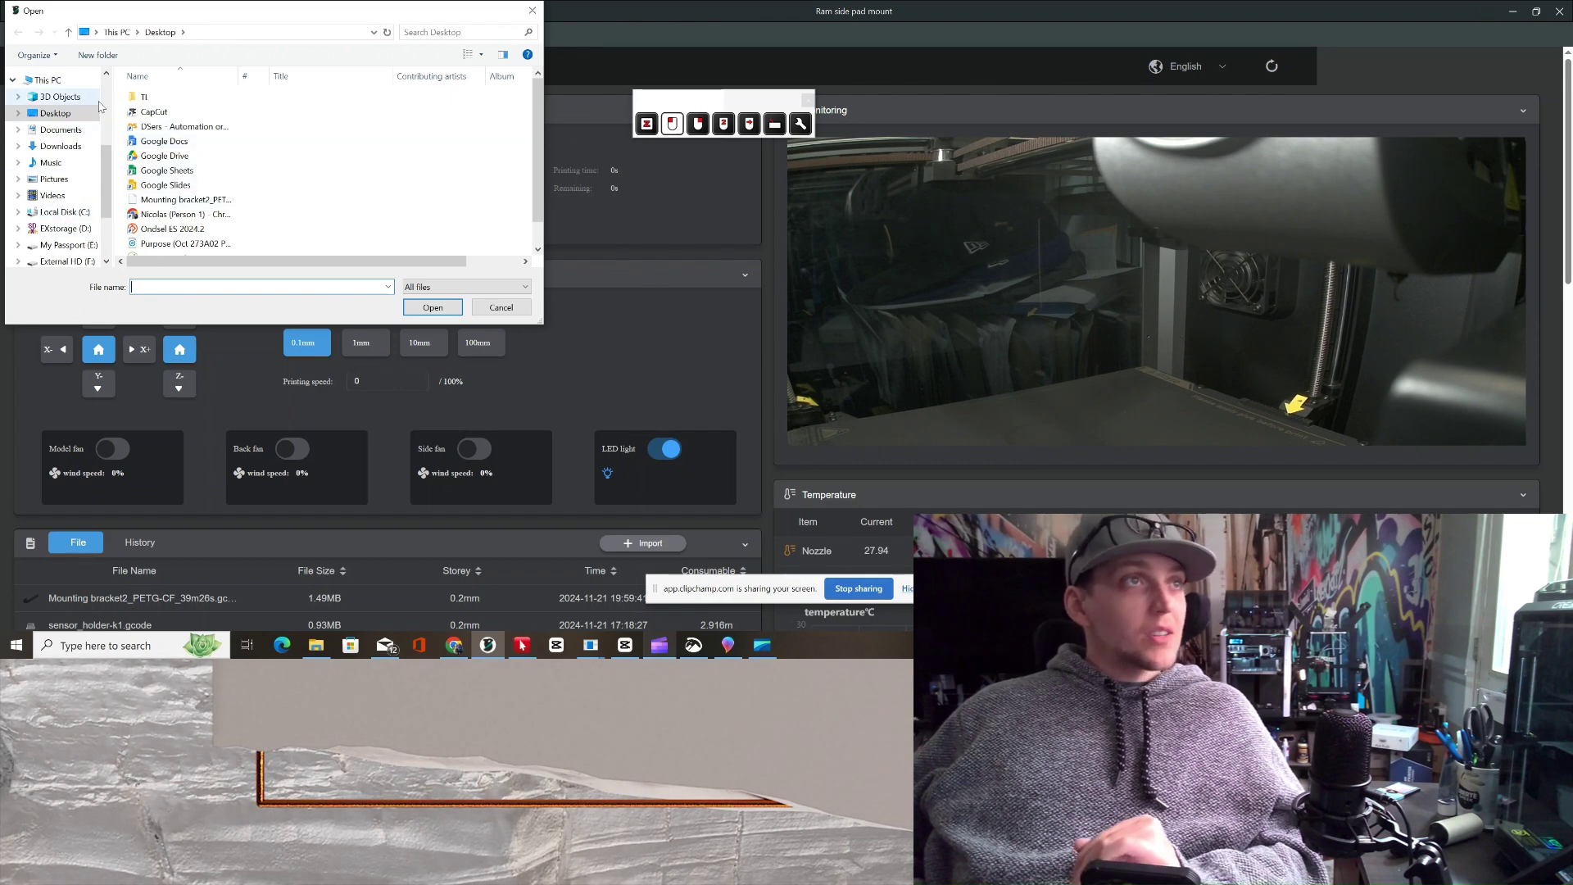
- Import Ram side pad mount_PETG-CF_59m41s.gcode from Downloads onto the K1C
click(61, 146)
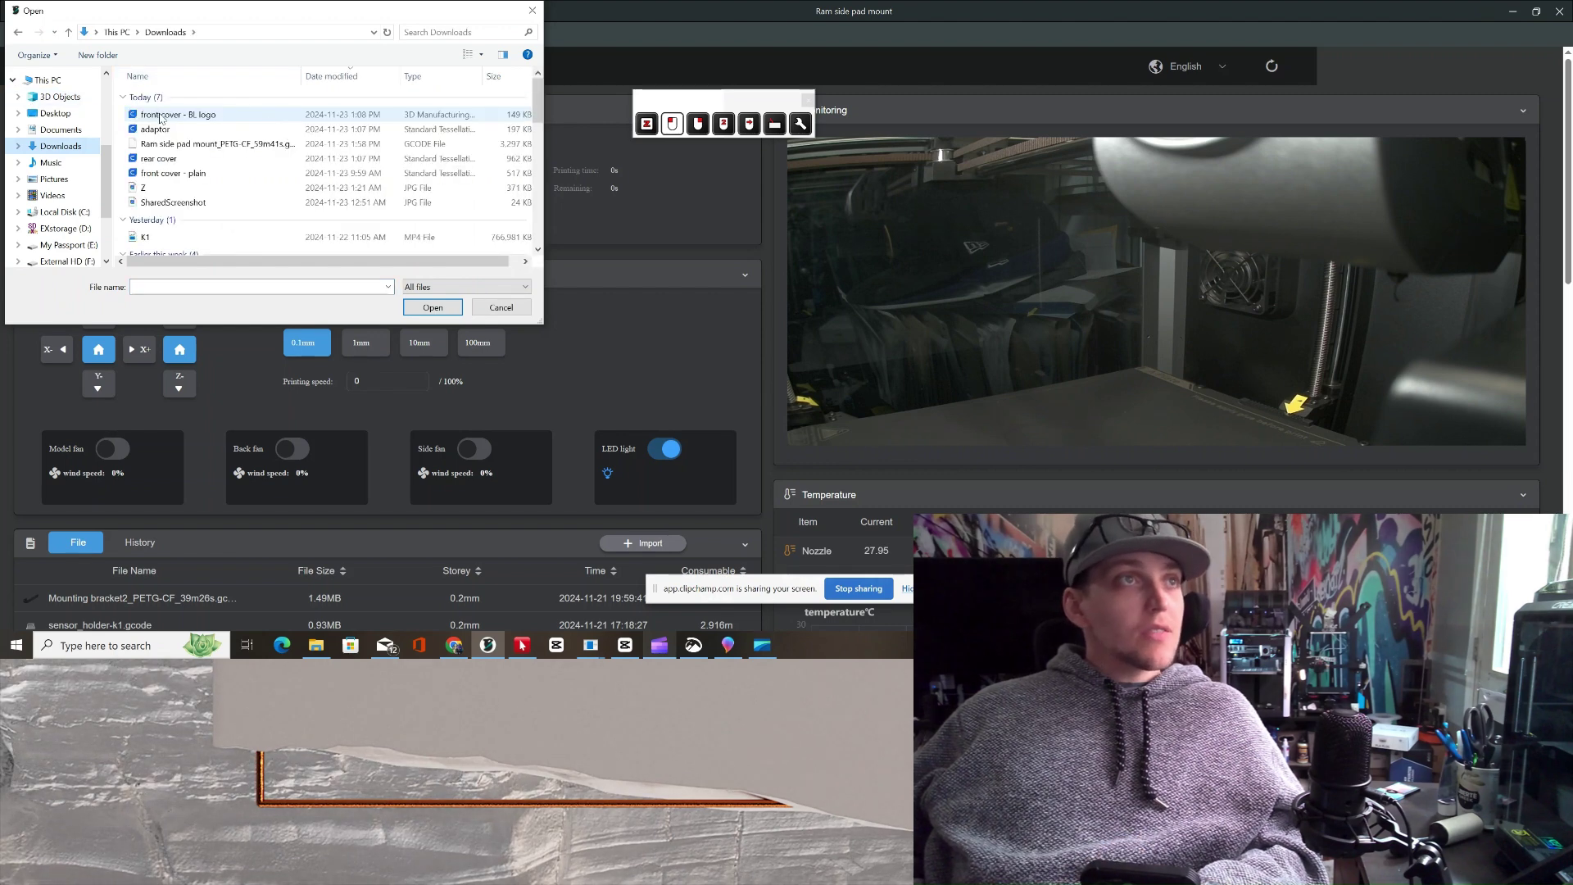
click(161, 116)
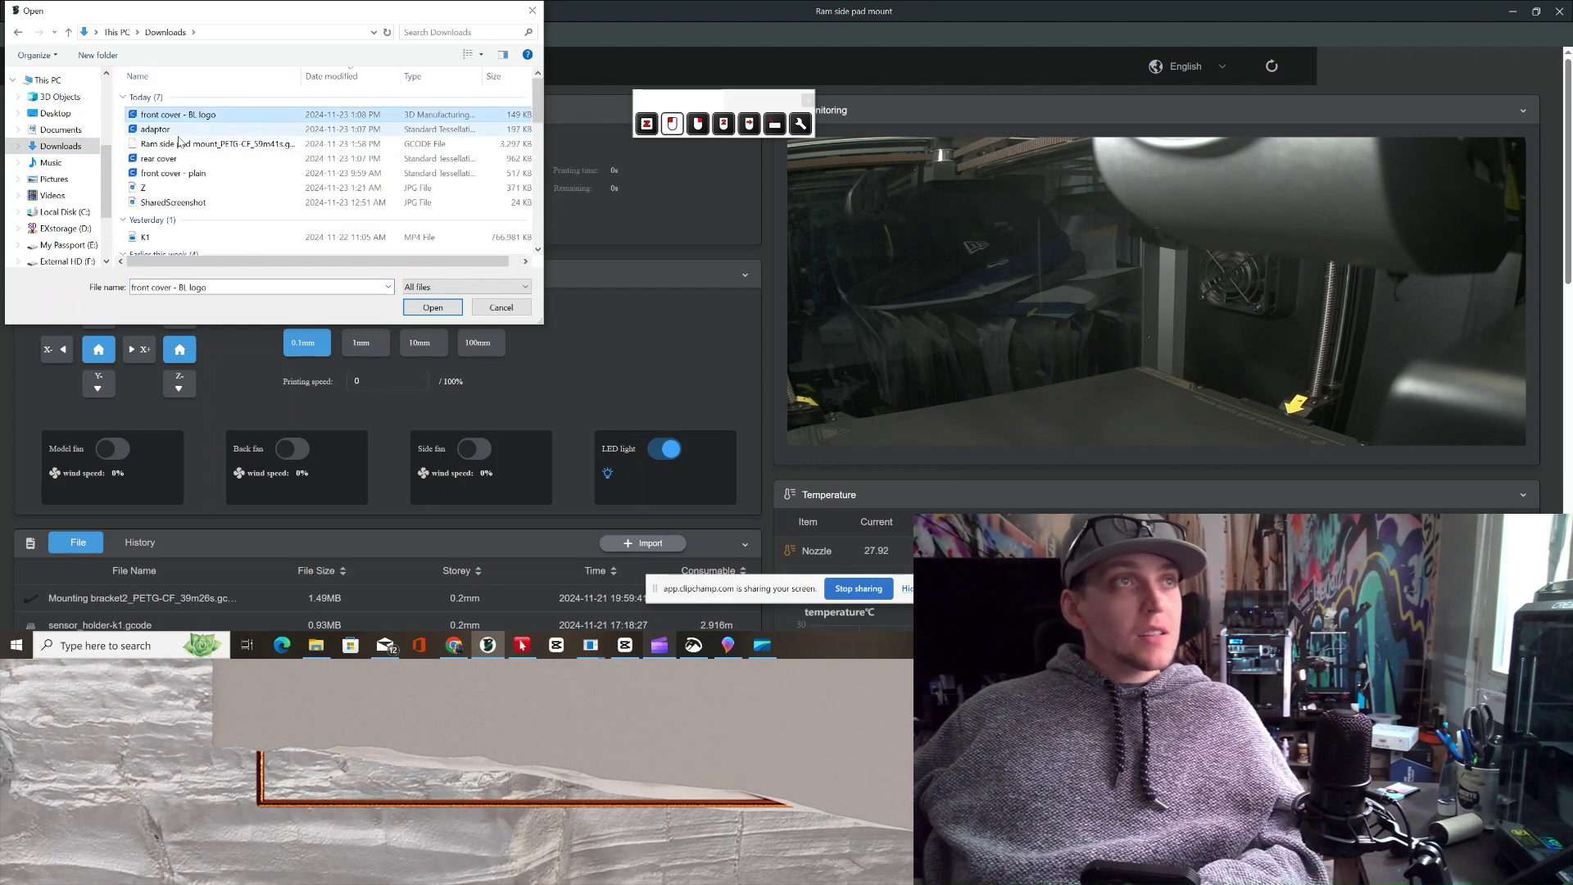
click(232, 145)
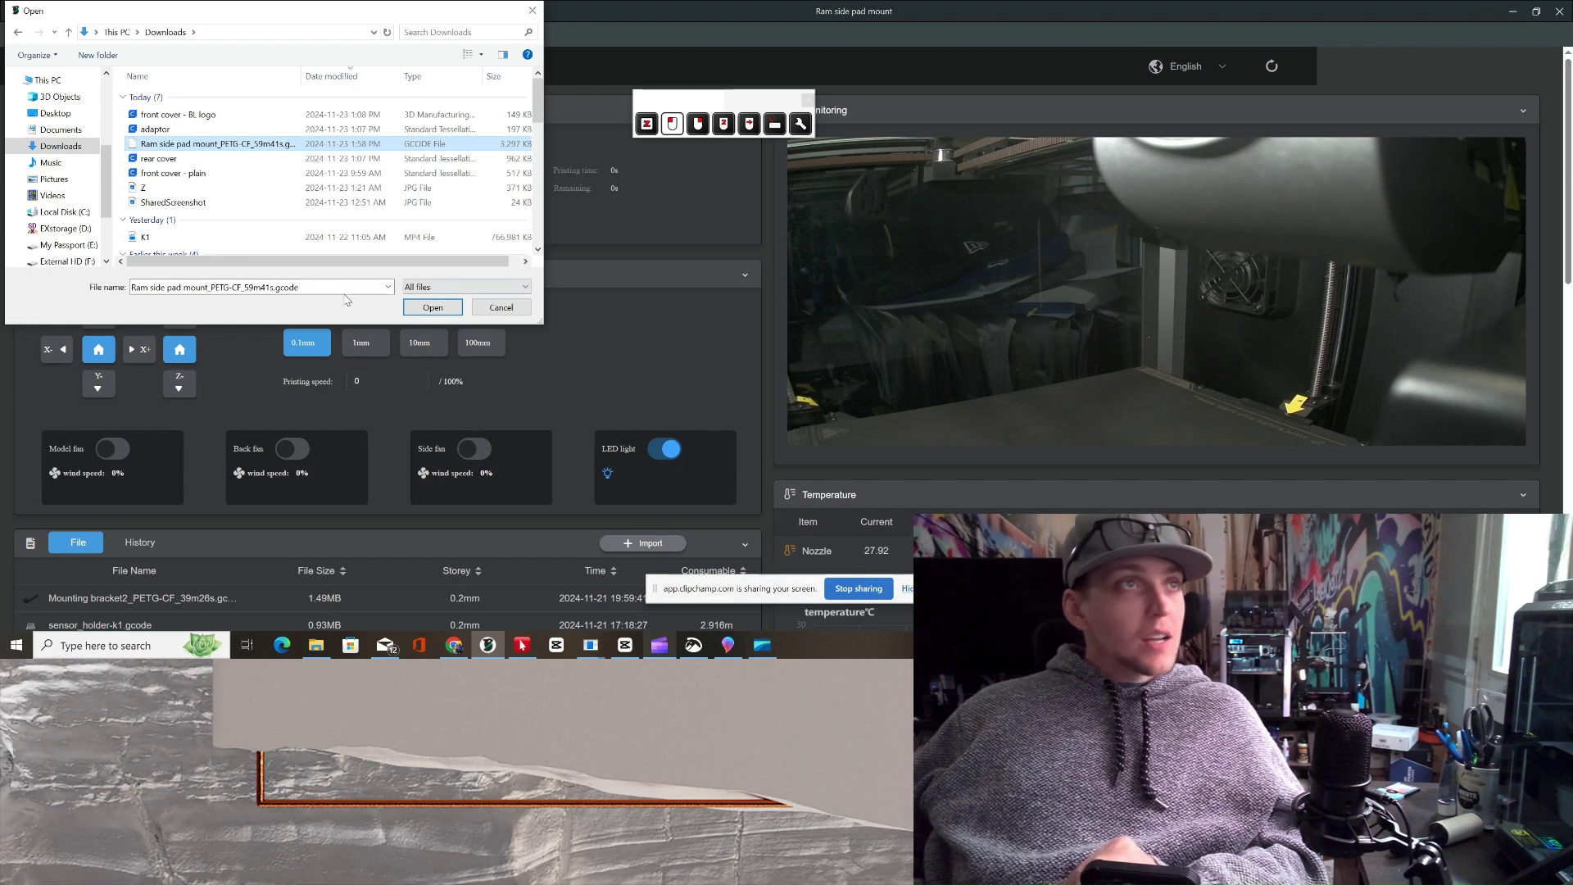
click(450, 310)
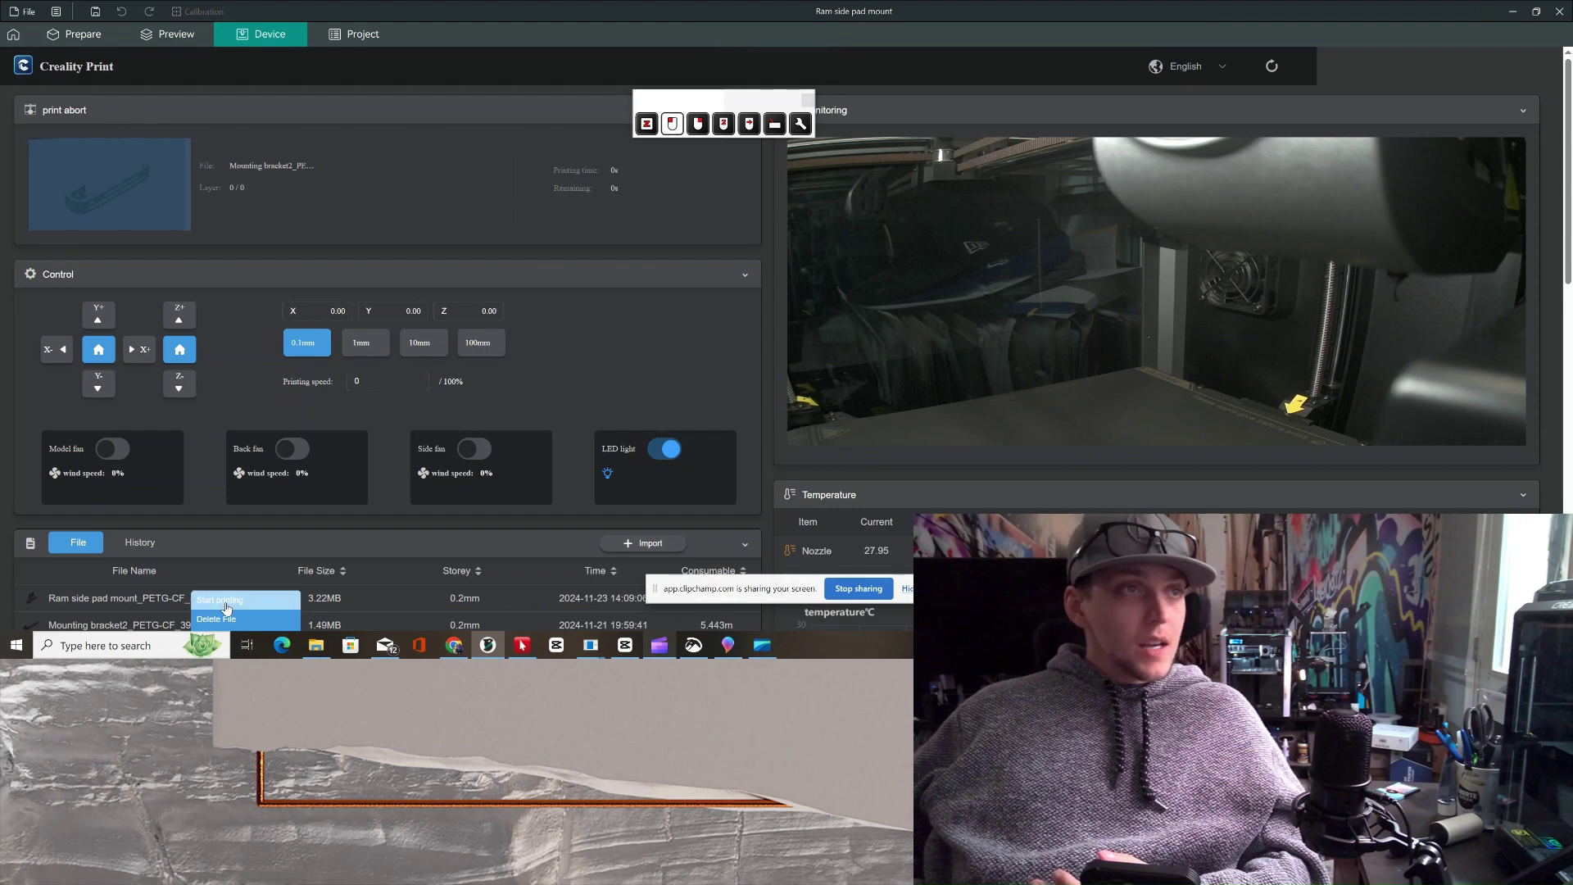
- Start printing the Ram side pad mount file from the K1C's file list
double_click(227, 607)
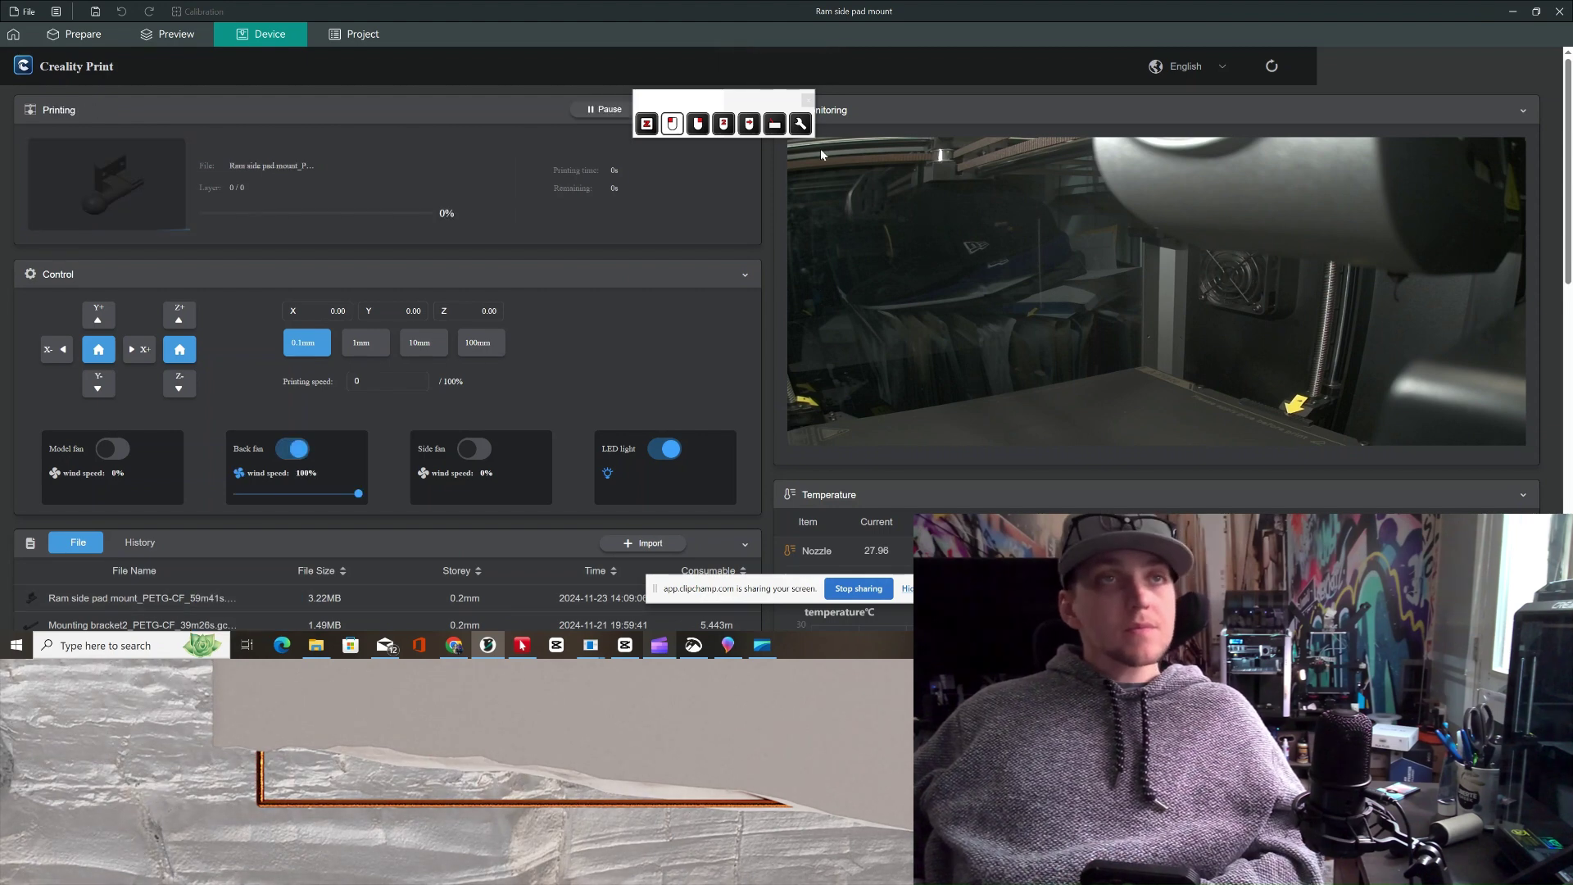